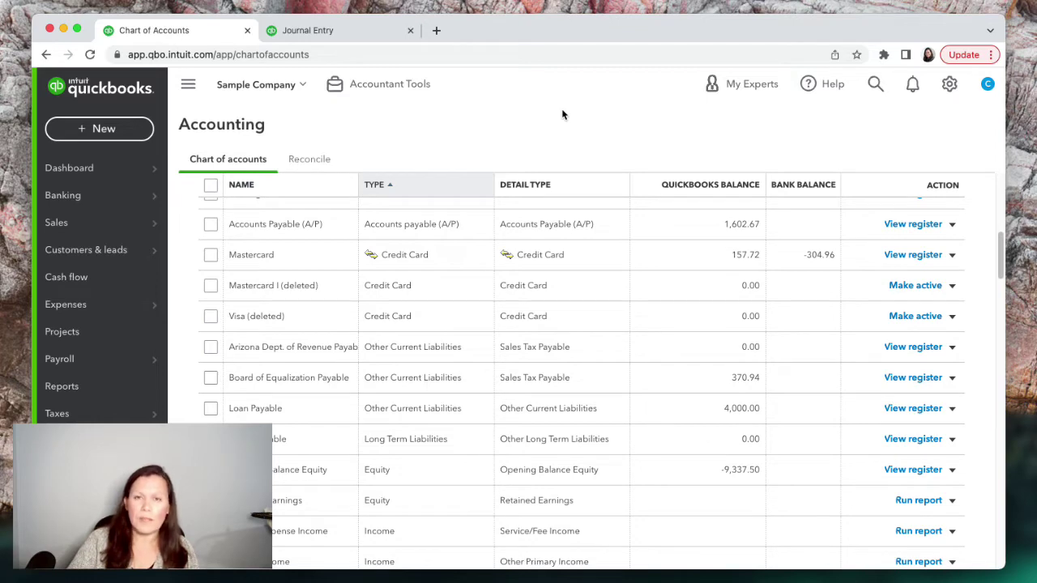
Switch the company file to Business view and return it to Accountant view.
{"action": "left_click", "coordinate": [949, 85]}
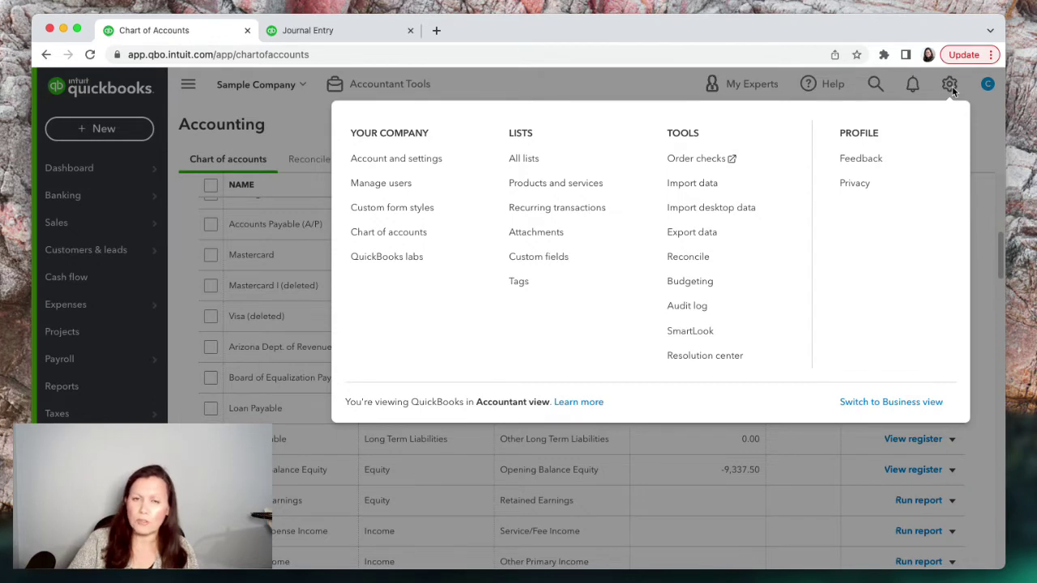
{"action": "left_click", "coordinate": [911, 404]}
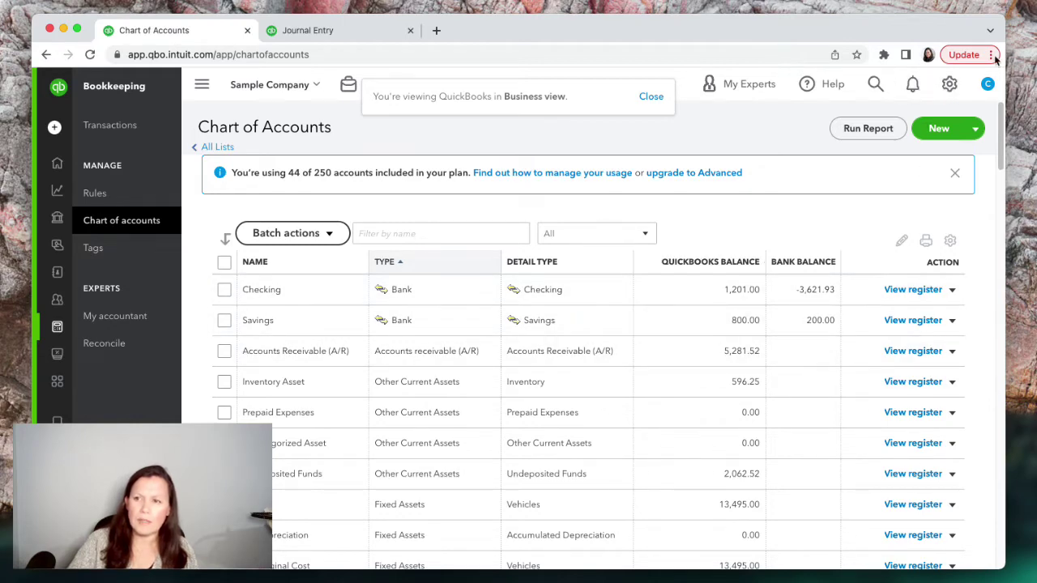
{"action": "left_click", "coordinate": [951, 85]}
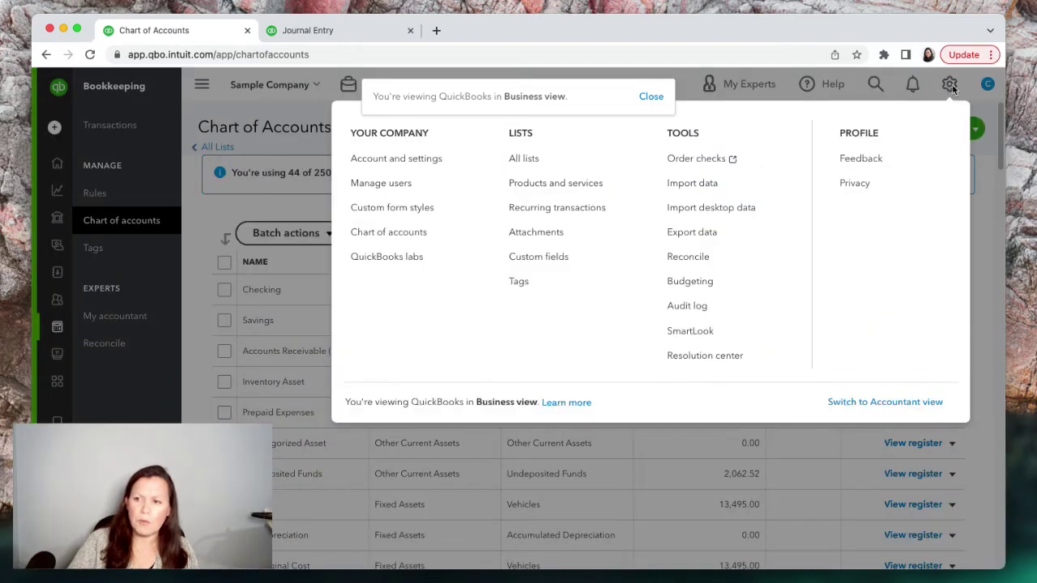
{"action": "left_click", "coordinate": [892, 402]}
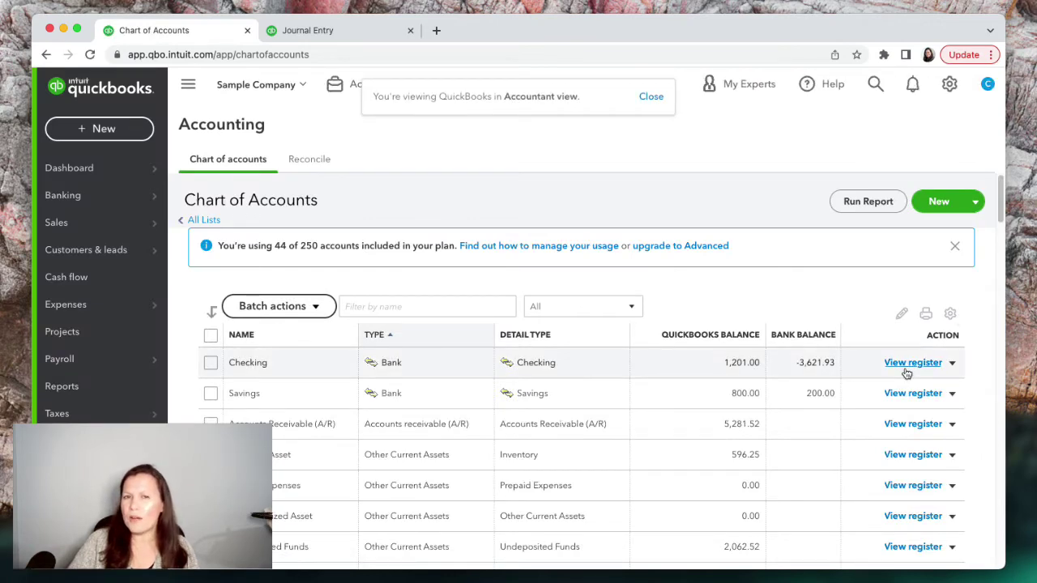
Check in the chart of accounts display settings whether inactive accounts are included in the list.
{"action": "scroll", "coordinate": [894, 396], "scroll_direction": "down", "scroll_amount": 3}
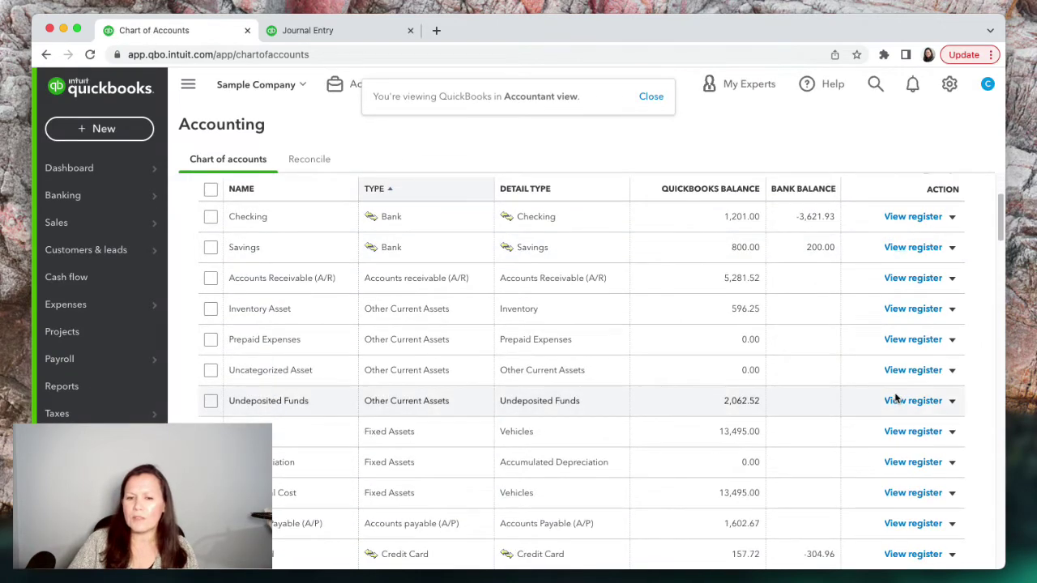
{"action": "scroll", "coordinate": [894, 397], "scroll_direction": "up", "scroll_amount": 3}
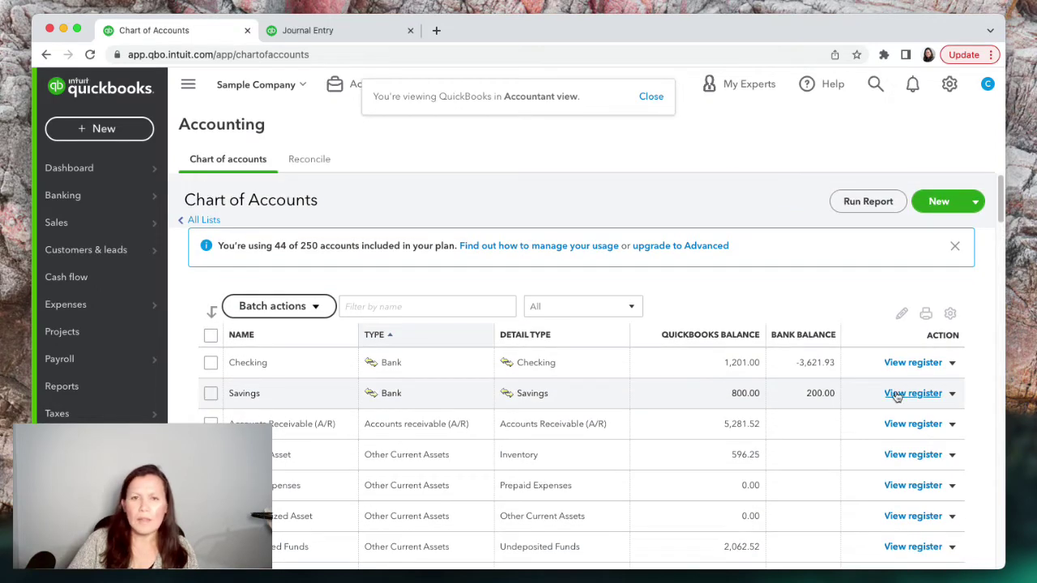
{"action": "left_click", "coordinate": [952, 318]}
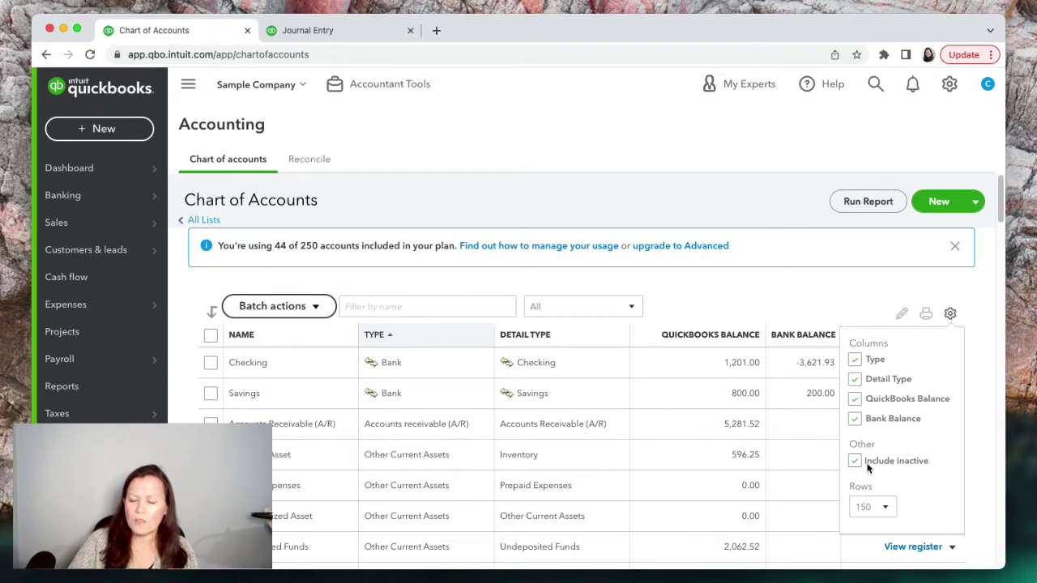
{"action": "left_click", "coordinate": [952, 316]}
Make the deleted Mastercard I and Visa credit card accounts active again.
{"action": "scroll", "coordinate": [944, 392], "scroll_direction": "down", "scroll_amount": 2}
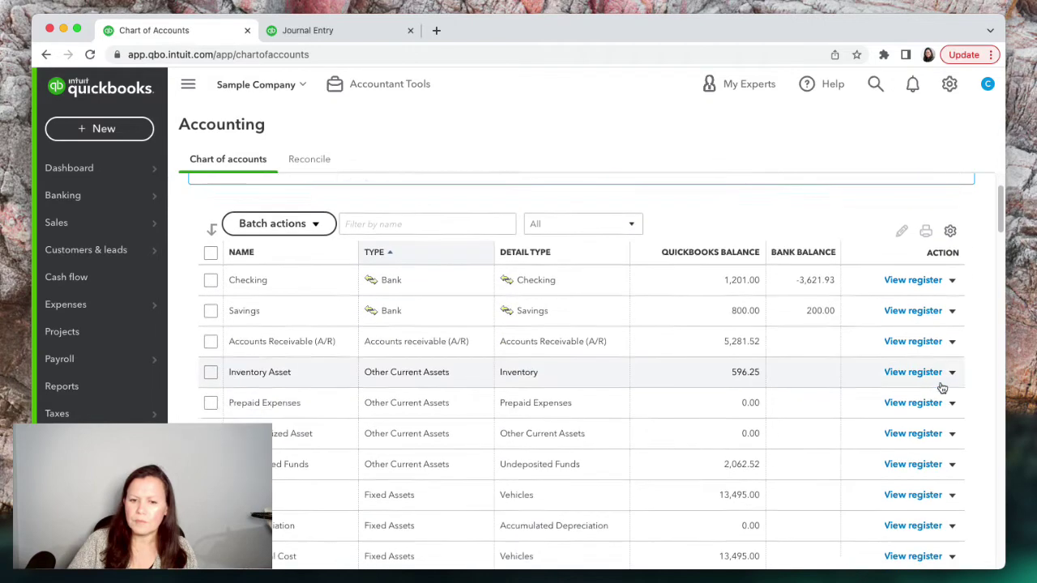
{"action": "scroll", "coordinate": [942, 388], "scroll_direction": "down", "scroll_amount": 6}
{"action": "scroll", "coordinate": [942, 388], "scroll_direction": "up", "scroll_amount": 2}
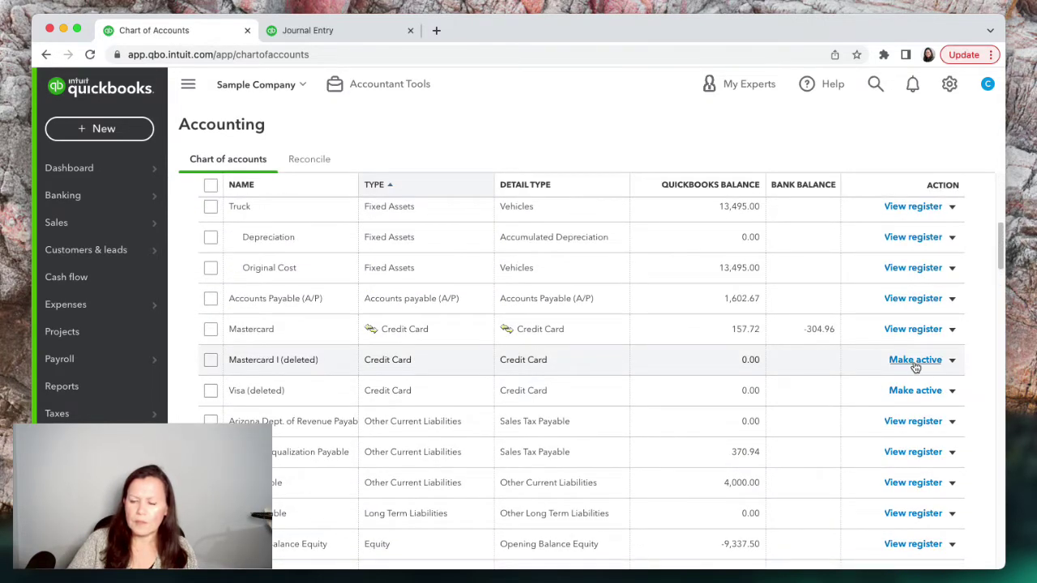
{"action": "left_click", "coordinate": [915, 361]}
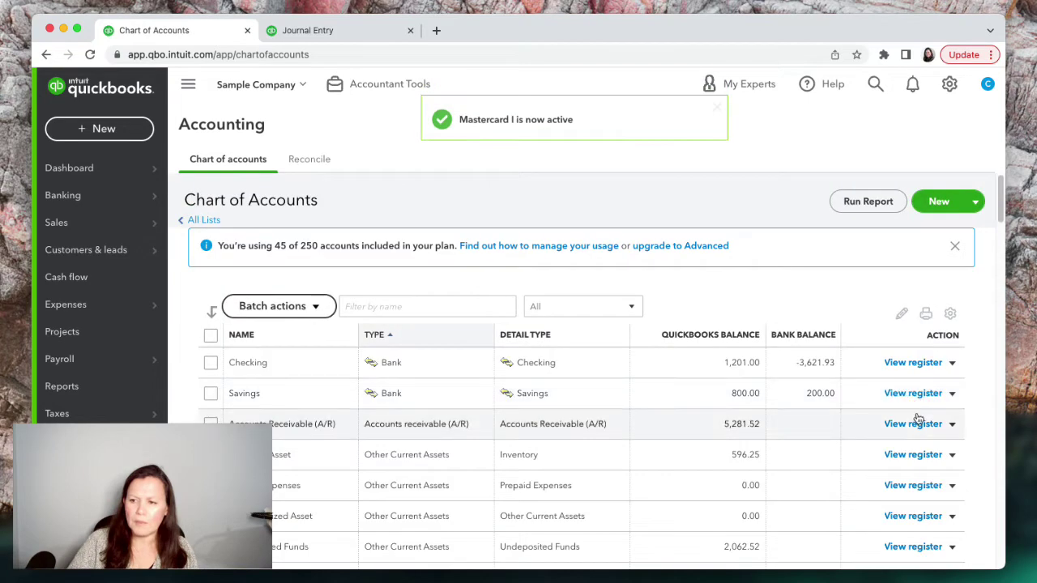
{"action": "scroll", "coordinate": [919, 413], "scroll_direction": "down", "scroll_amount": 6}
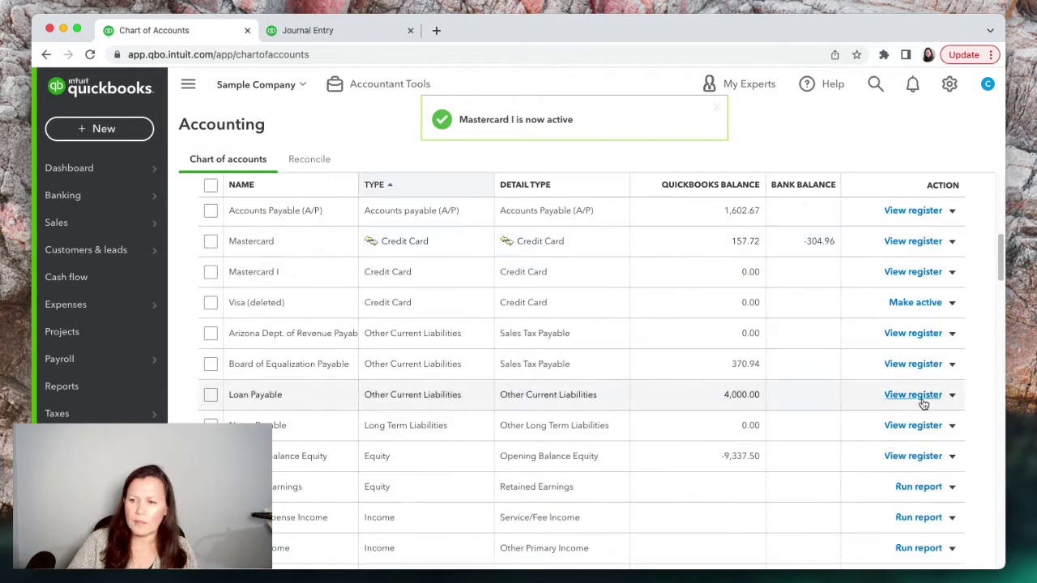
{"action": "scroll", "coordinate": [924, 404], "scroll_direction": "up", "scroll_amount": 2}
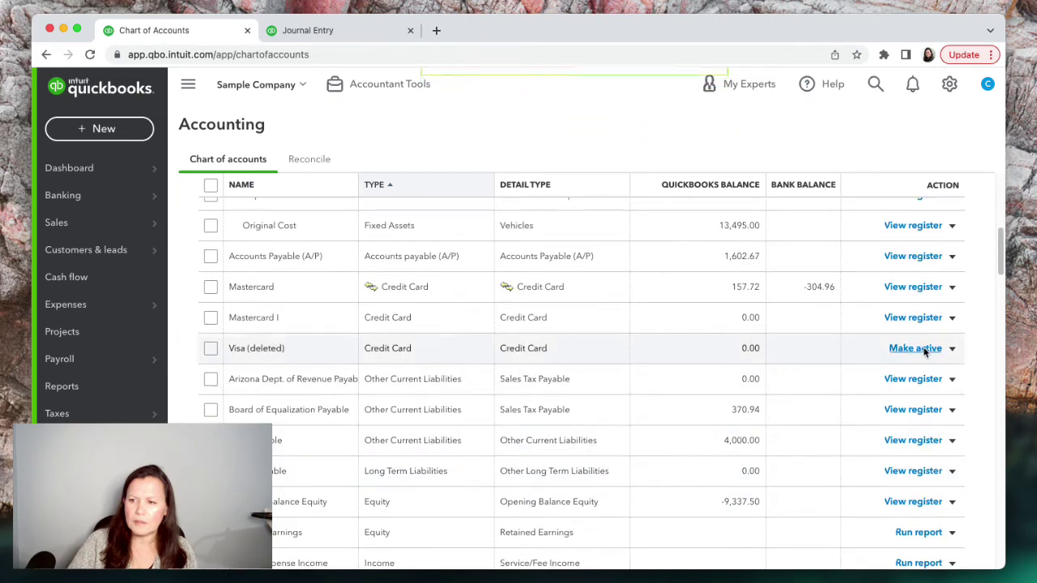
{"action": "left_click", "coordinate": [916, 348]}
Rename the Mastercard I account to Mastercard and merge it into the existing Mastercard account.
{"action": "scroll", "coordinate": [928, 403], "scroll_direction": "down", "scroll_amount": 3}
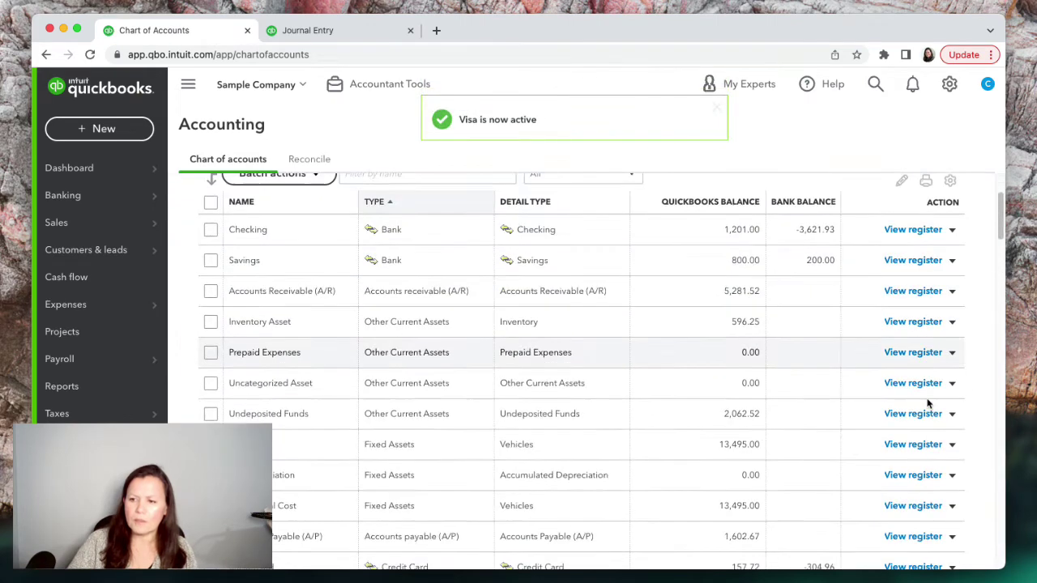
{"action": "scroll", "coordinate": [929, 402], "scroll_direction": "down", "scroll_amount": 2}
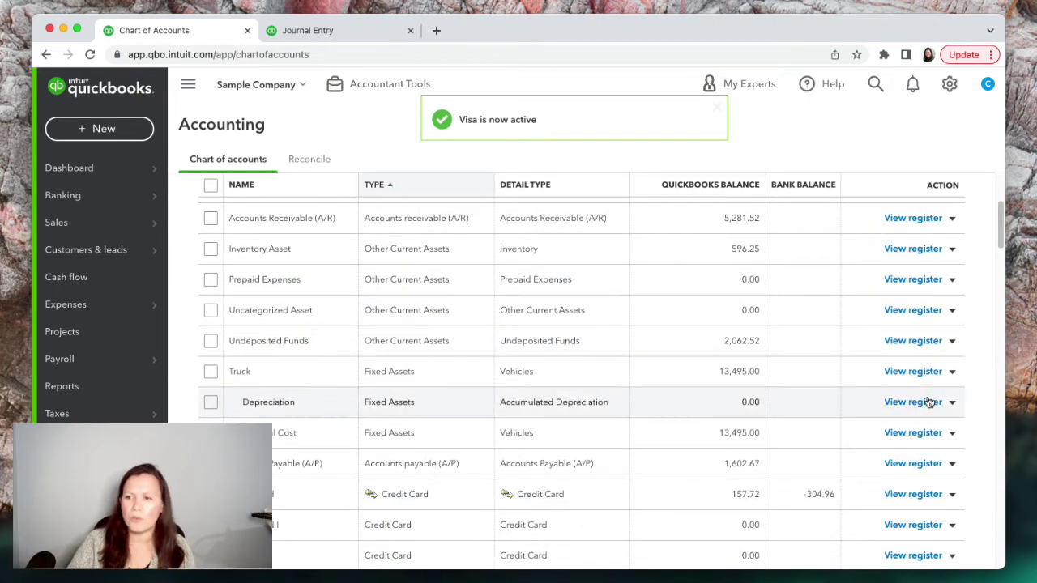
{"action": "scroll", "coordinate": [930, 399], "scroll_direction": "down", "scroll_amount": 1}
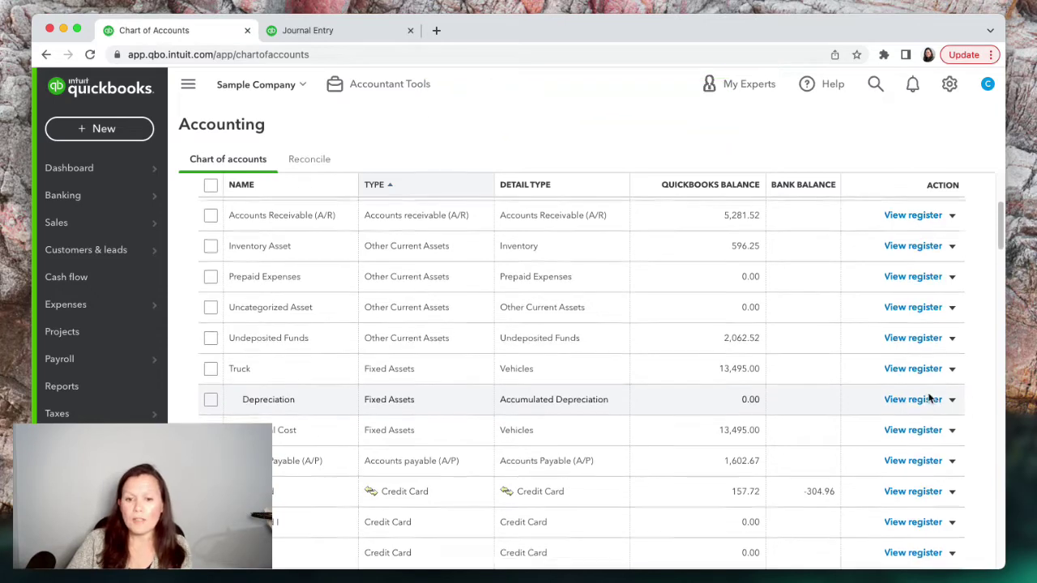
{"action": "scroll", "coordinate": [930, 398], "scroll_direction": "down", "scroll_amount": 3}
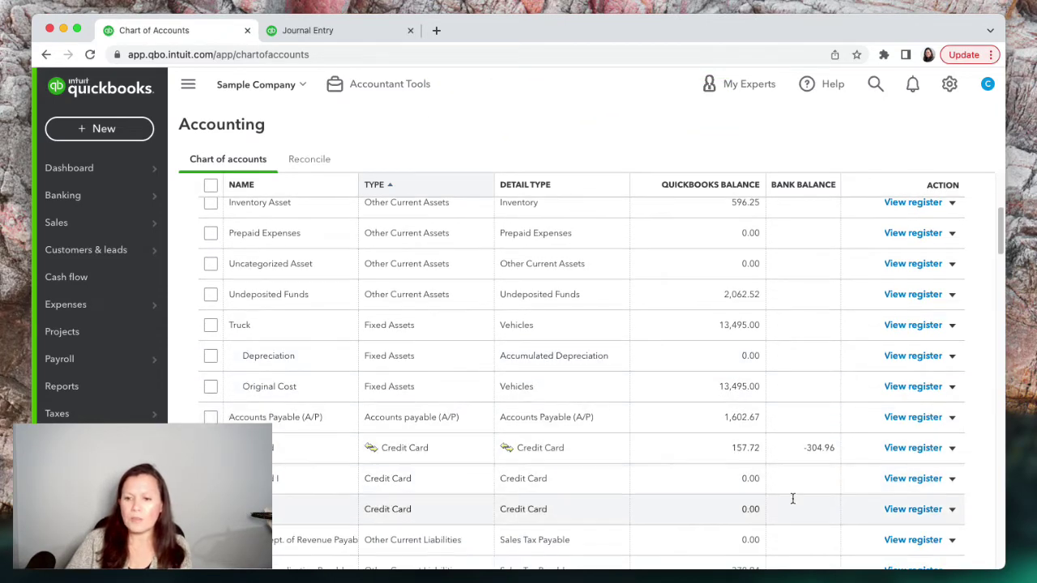
{"action": "scroll", "coordinate": [809, 486], "scroll_direction": "down", "scroll_amount": 5}
{"action": "scroll", "coordinate": [807, 407], "scroll_direction": "up", "scroll_amount": 1}
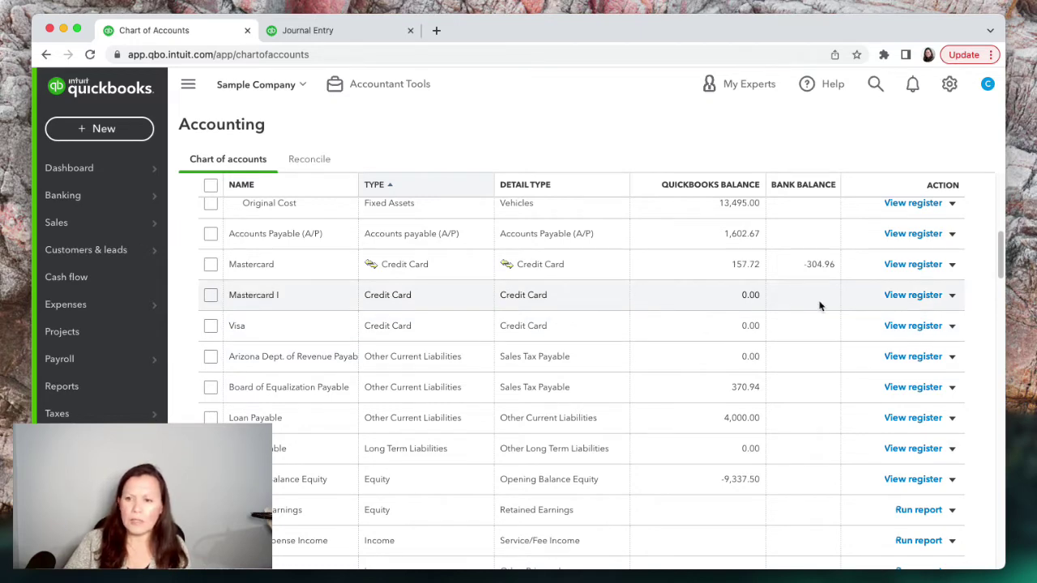
{"action": "left_click", "coordinate": [951, 297]}
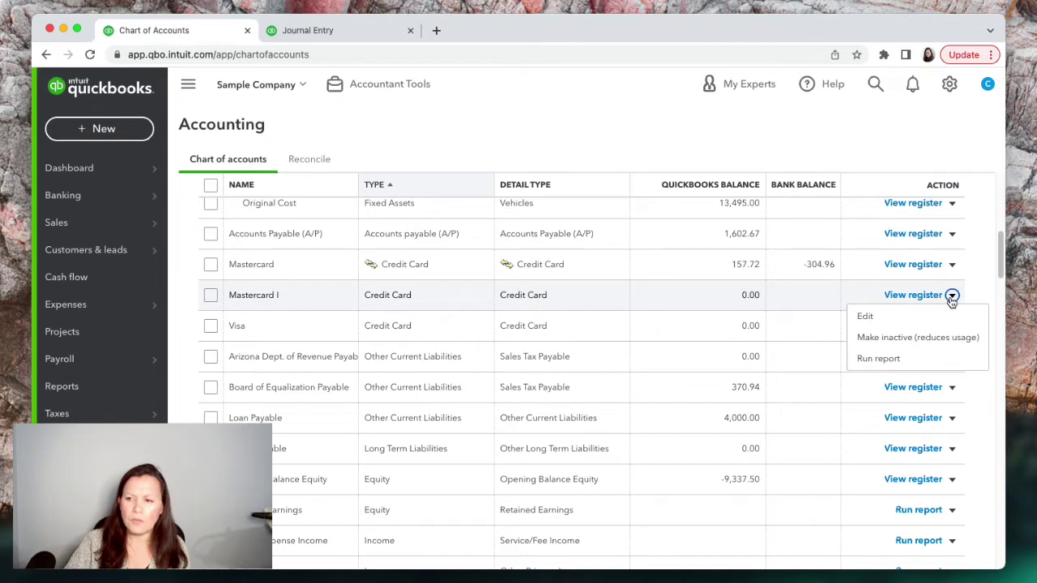
{"action": "left_click", "coordinate": [870, 318]}
{"action": "left_click", "coordinate": [805, 347]}
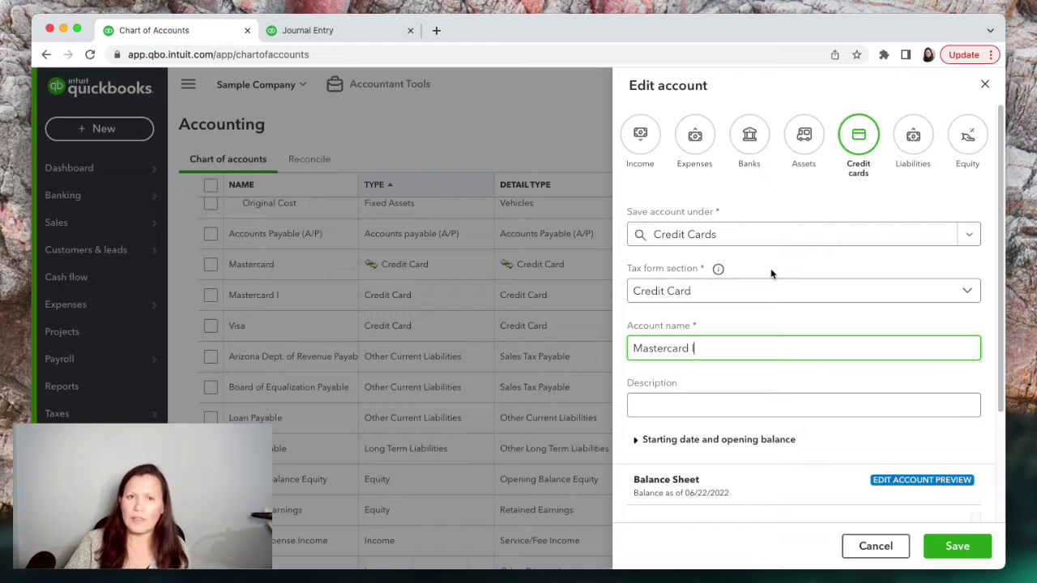
{"action": "key", "text": "BackSpace"}
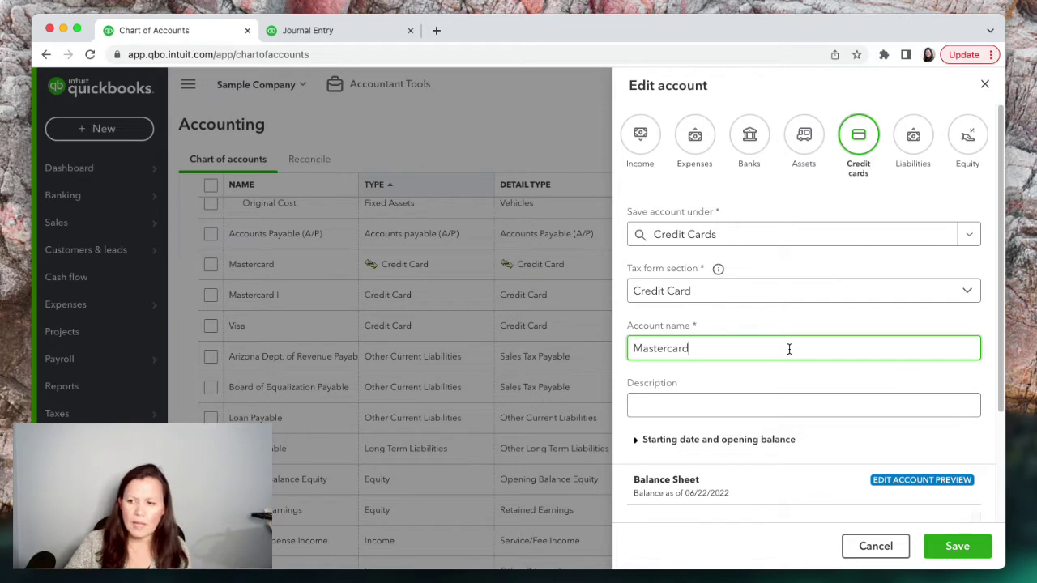
{"action": "left_click", "coordinate": [942, 552]}
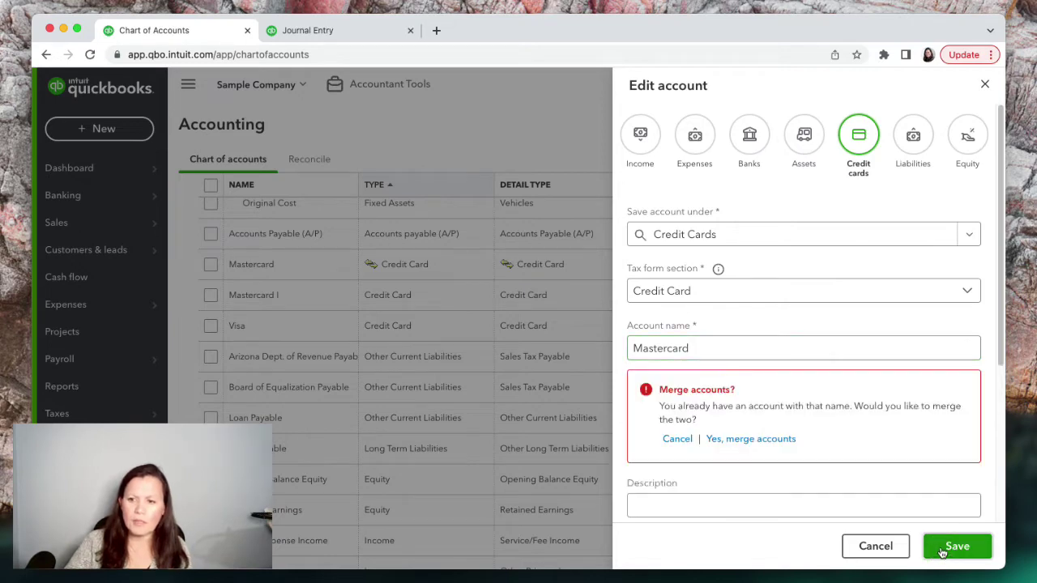
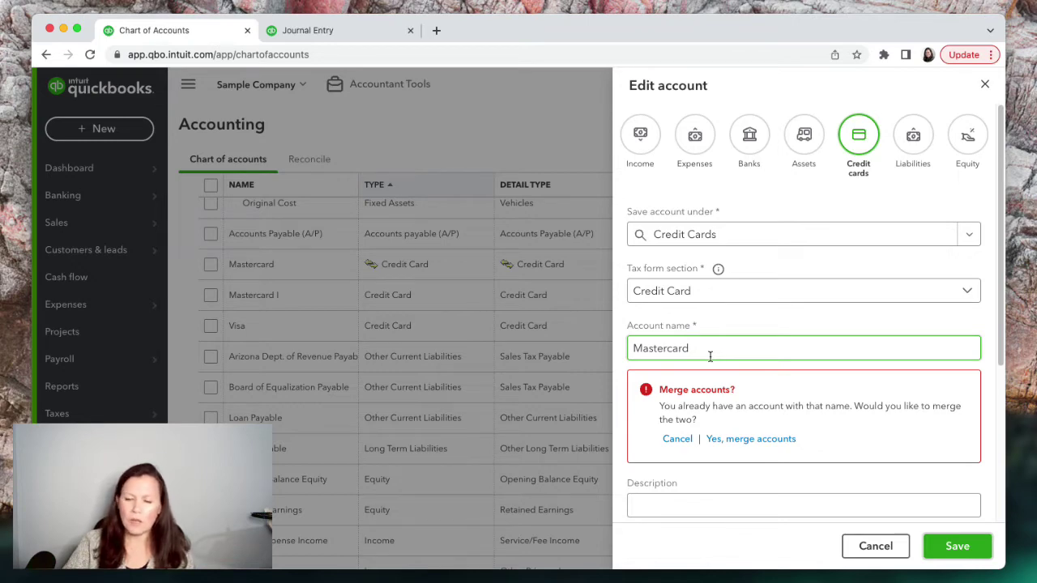
{"action": "left_click", "coordinate": [745, 442]}
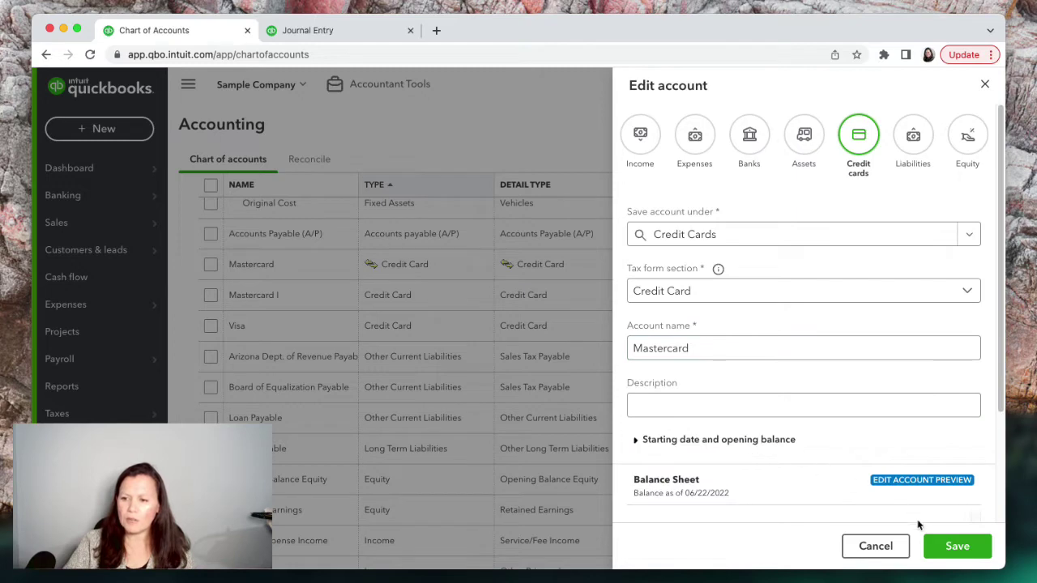
{"action": "left_click", "coordinate": [941, 545]}
Examine the Visa account's register for transactions and return to the chart of accounts.
{"action": "scroll", "coordinate": [830, 439], "scroll_direction": "down", "scroll_amount": 5}
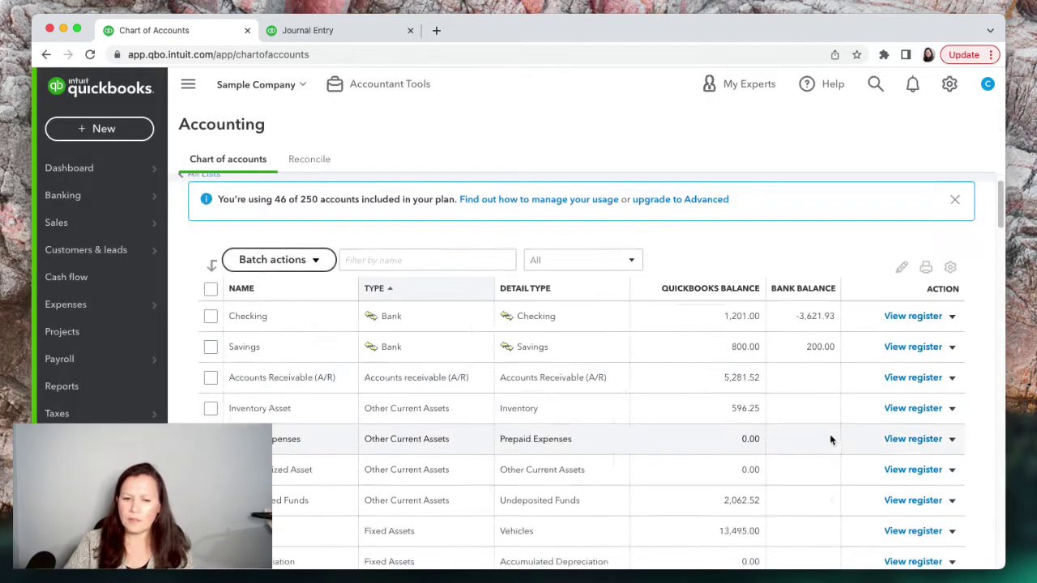
{"action": "scroll", "coordinate": [830, 440], "scroll_direction": "down", "scroll_amount": 3}
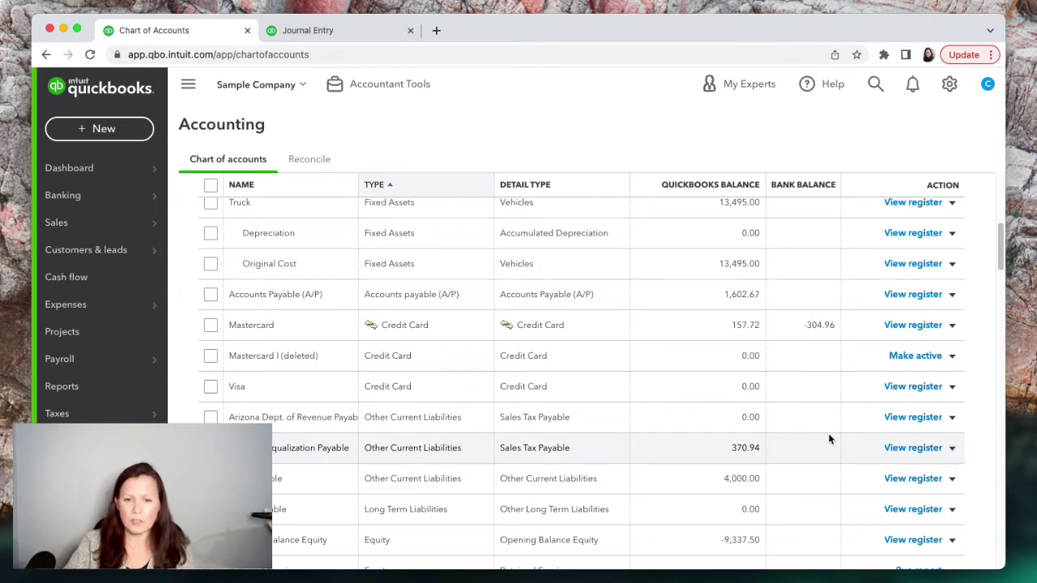
{"action": "left_click", "coordinate": [905, 387]}
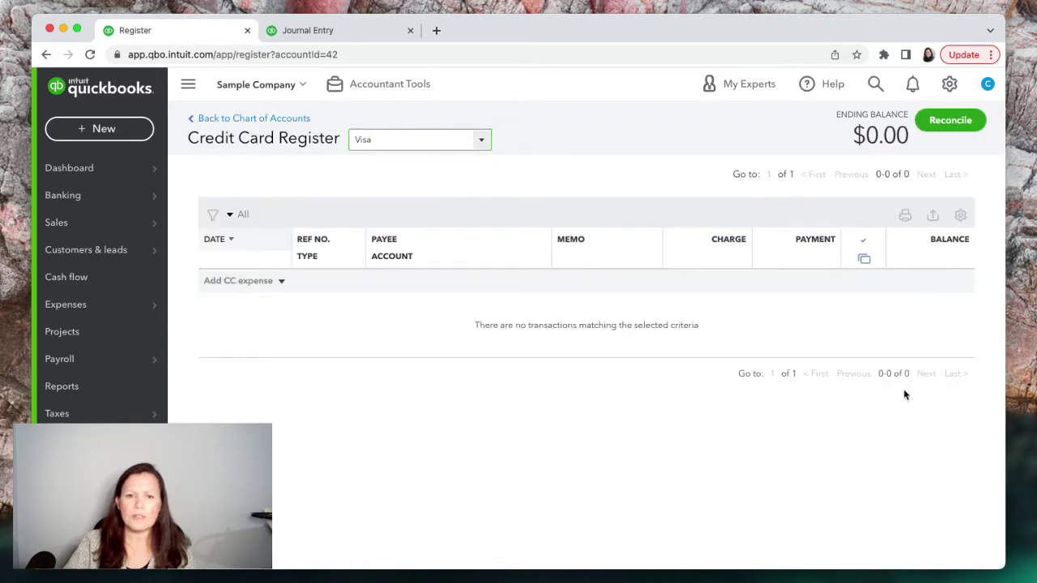
{"action": "left_click", "coordinate": [276, 120]}
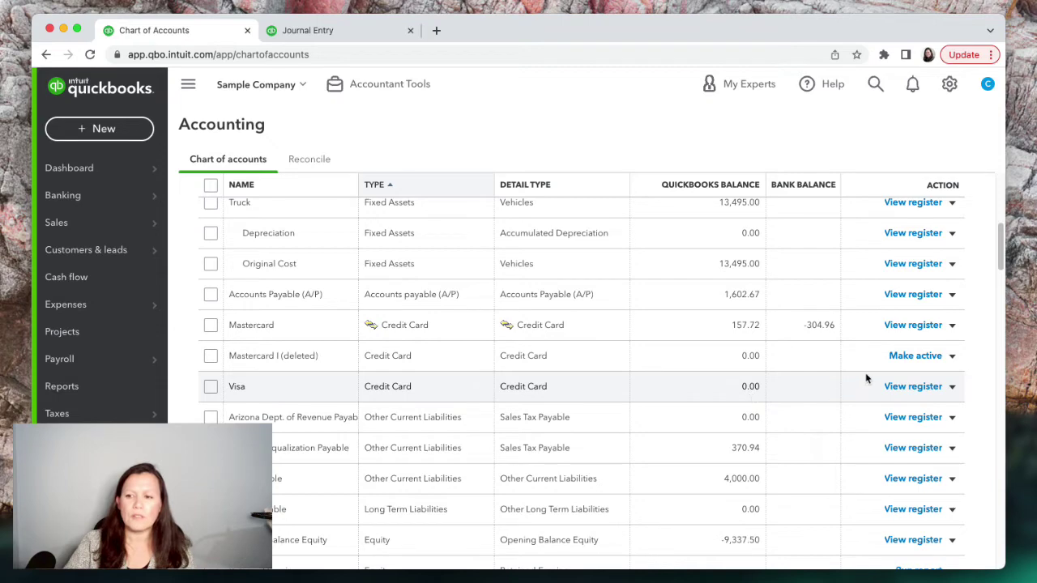
Exclude inactive accounts from the chart of accounts list.
{"action": "scroll", "coordinate": [866, 372], "scroll_direction": "up", "scroll_amount": 10}
{"action": "scroll", "coordinate": [860, 372], "scroll_direction": "down", "scroll_amount": 3}
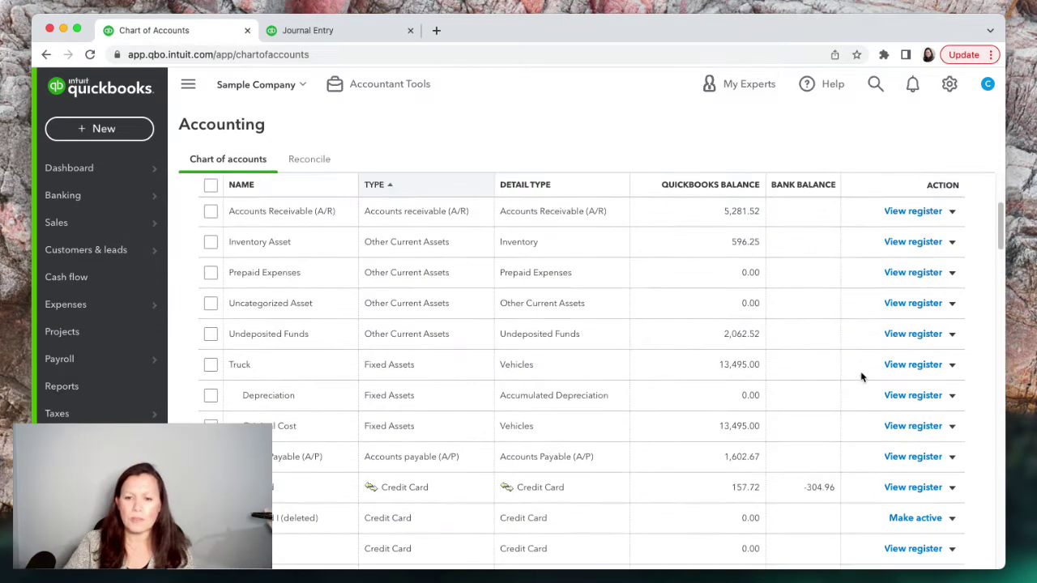
{"action": "scroll", "coordinate": [861, 371], "scroll_direction": "up", "scroll_amount": 2}
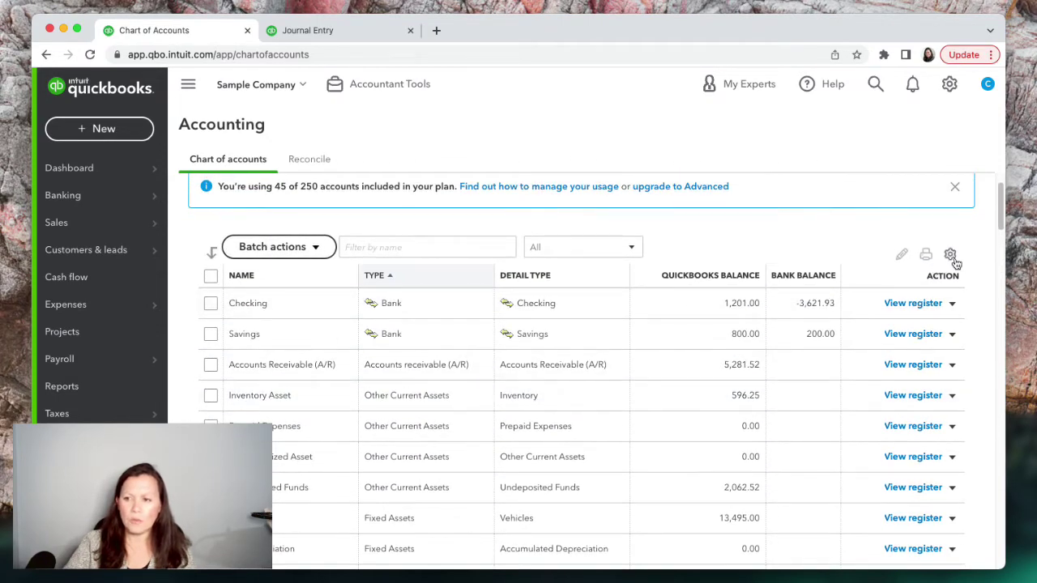
{"action": "left_click", "coordinate": [950, 254]}
{"action": "left_click", "coordinate": [855, 401]}
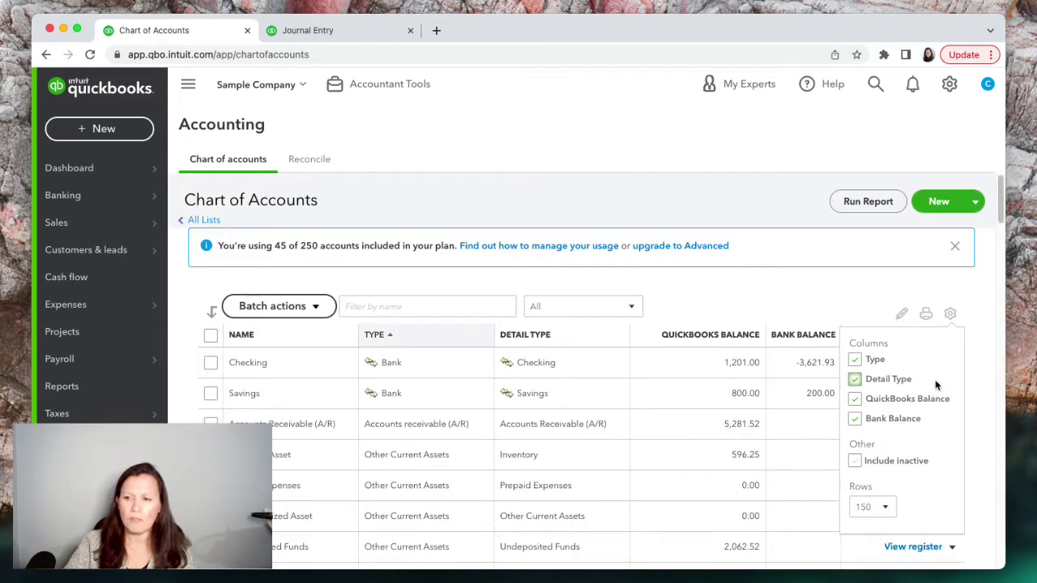
{"action": "left_click", "coordinate": [951, 315]}
Make the unused Visa credit card account inactive in the chart of accounts.
{"action": "scroll", "coordinate": [932, 357], "scroll_direction": "down", "scroll_amount": 10}
{"action": "scroll", "coordinate": [935, 353], "scroll_direction": "up", "scroll_amount": 10}
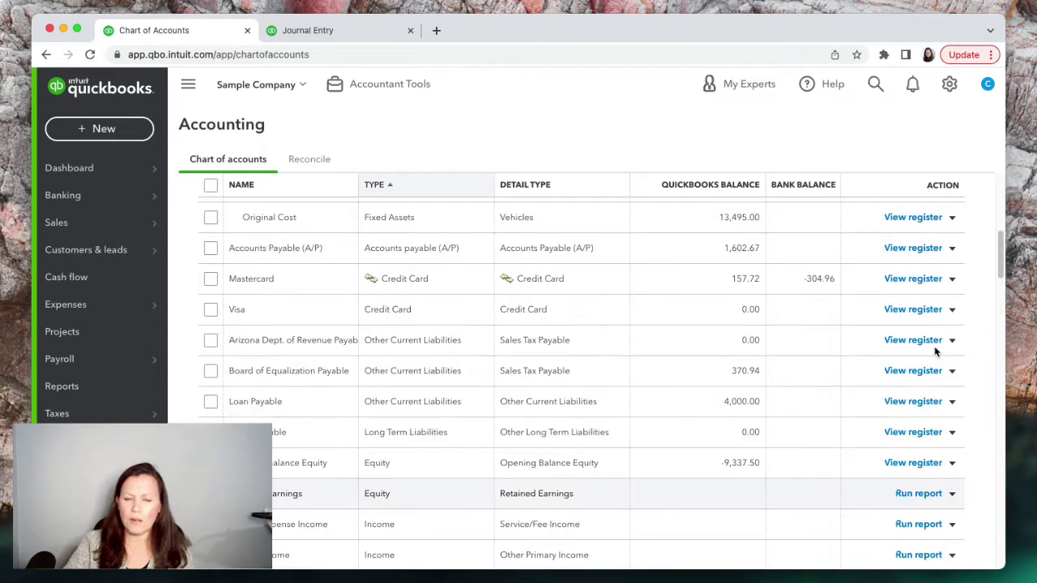
{"action": "scroll", "coordinate": [936, 352], "scroll_direction": "down", "scroll_amount": 4}
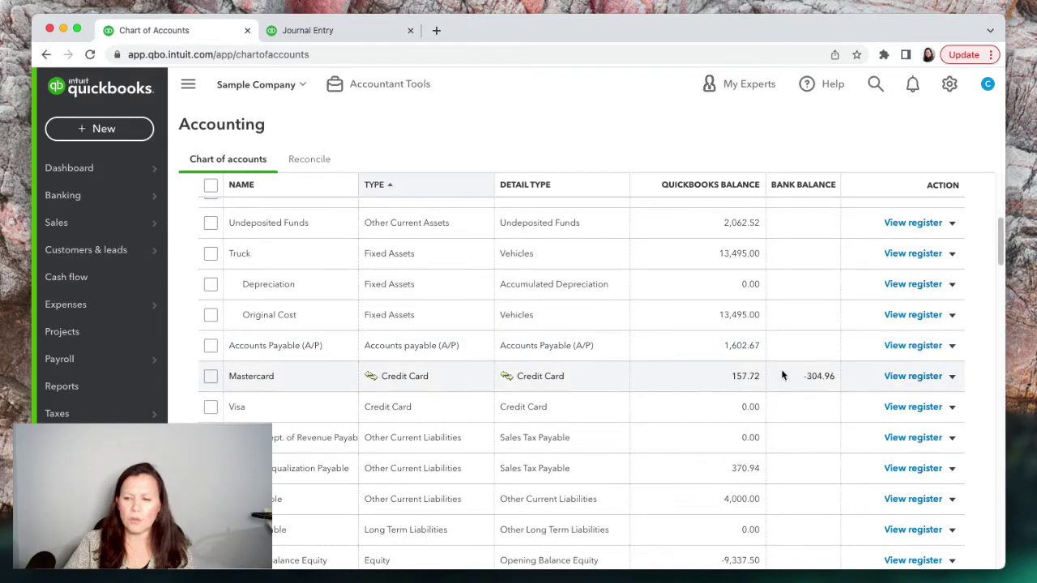
{"action": "scroll", "coordinate": [822, 392], "scroll_direction": "down", "scroll_amount": 1}
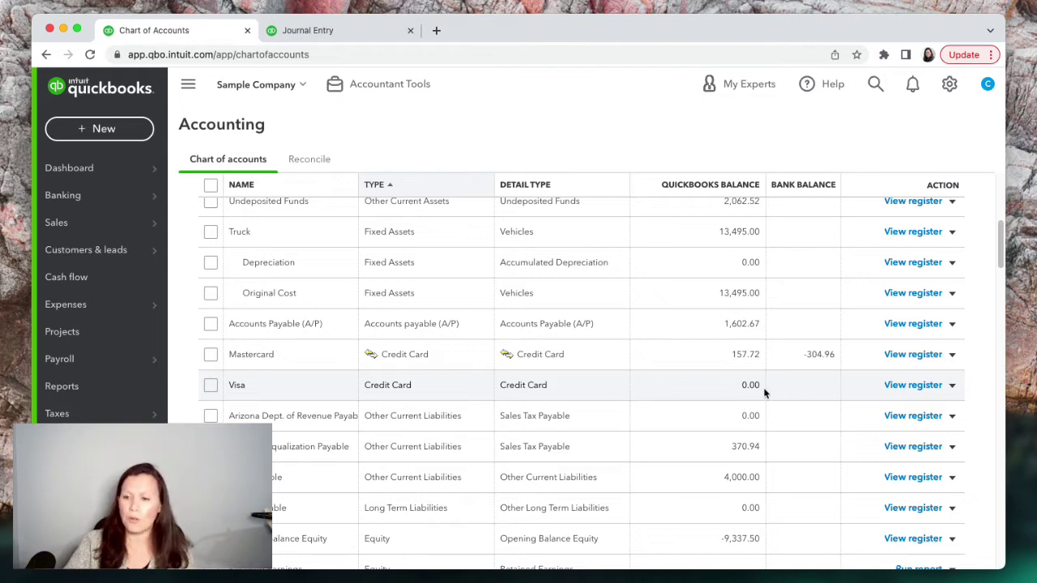
{"action": "left_click", "coordinate": [951, 385]}
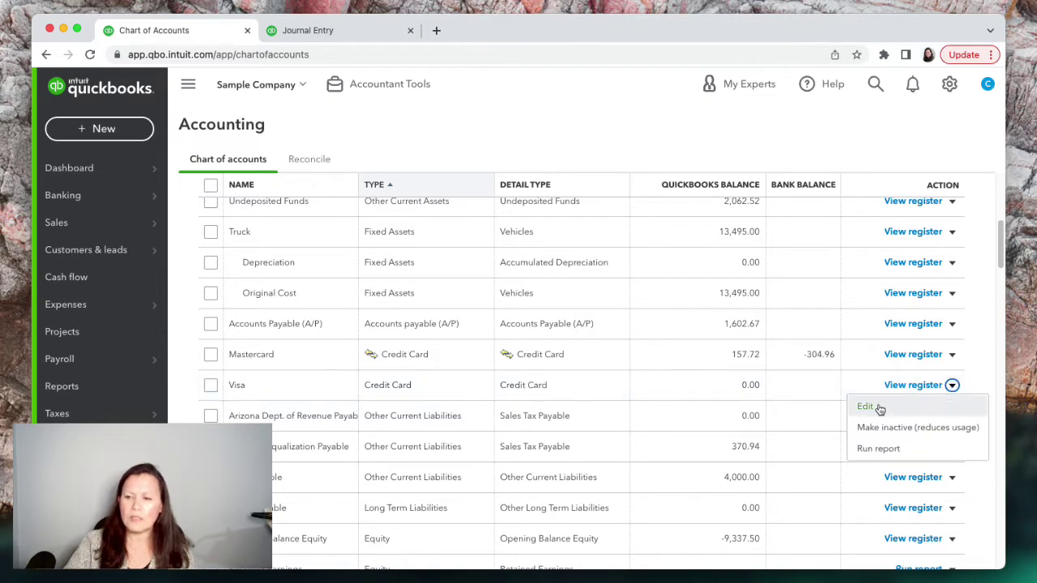
{"action": "left_click", "coordinate": [869, 429]}
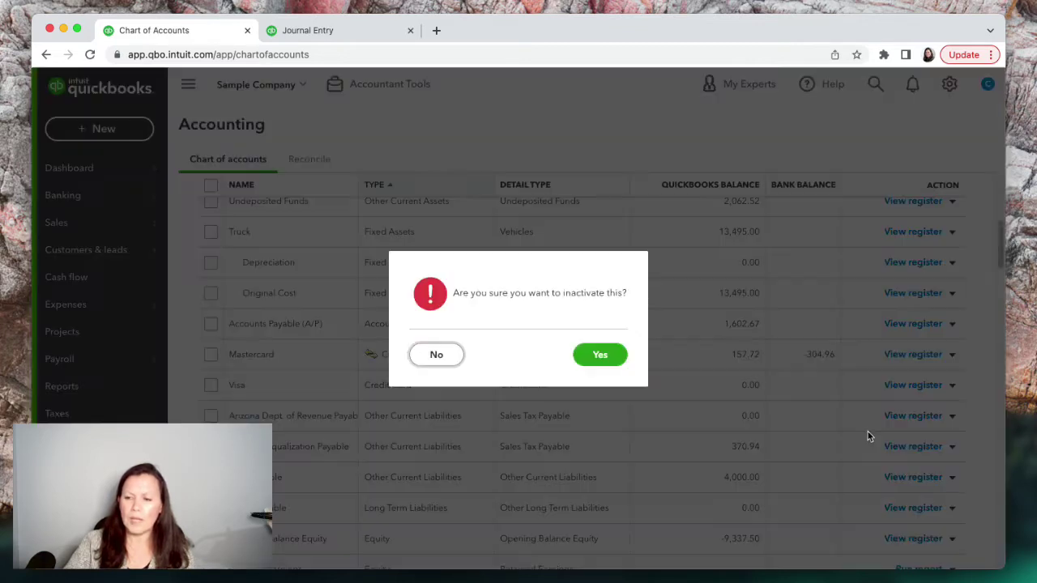
{"action": "left_click", "coordinate": [624, 360]}
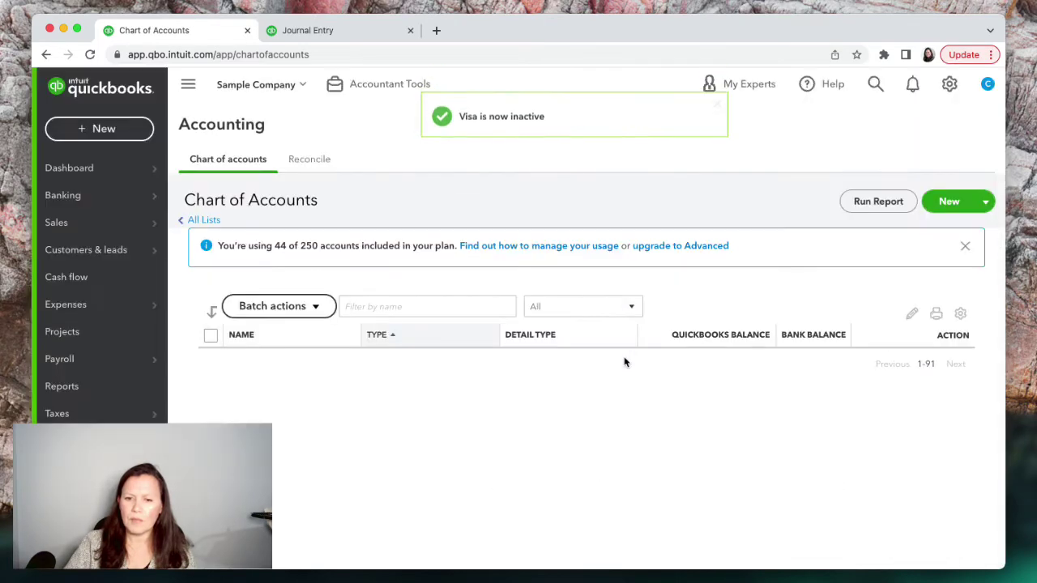
{"action": "scroll", "coordinate": [766, 452], "scroll_direction": "down", "scroll_amount": 6}
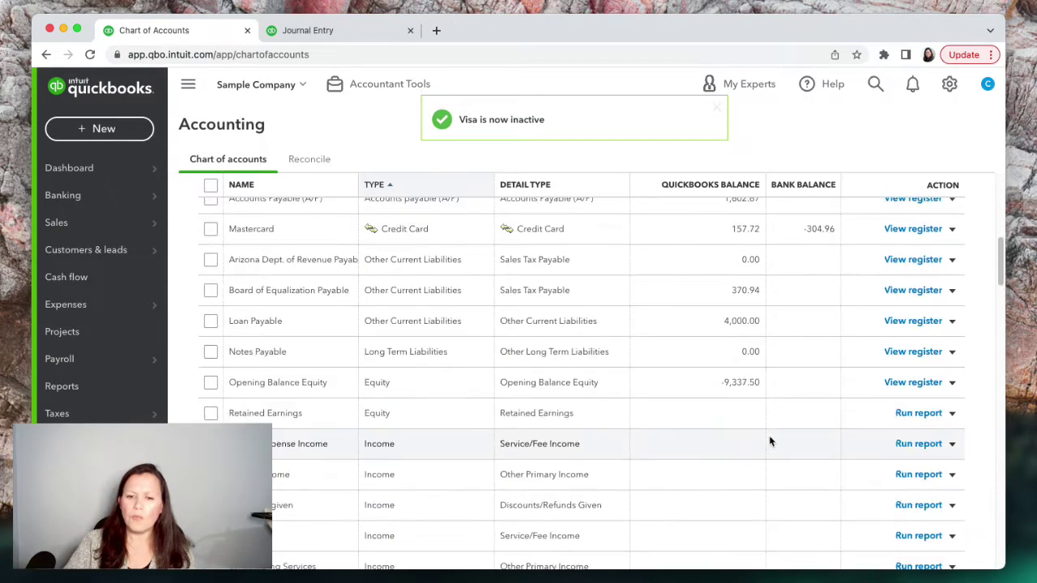
{"action": "scroll", "coordinate": [771, 442], "scroll_direction": "down", "scroll_amount": 4}
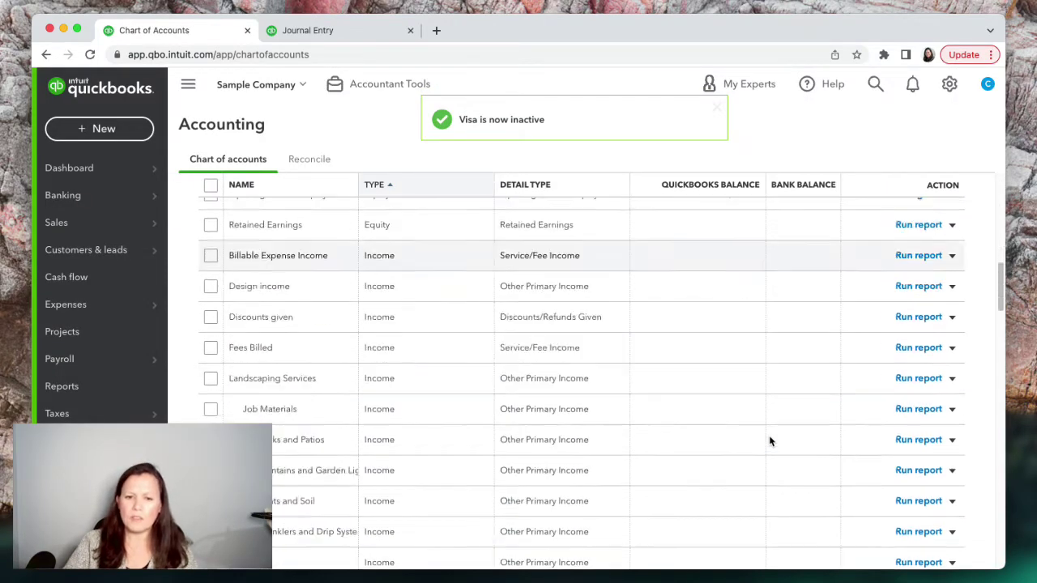
{"action": "scroll", "coordinate": [771, 441], "scroll_direction": "up", "scroll_amount": 1}
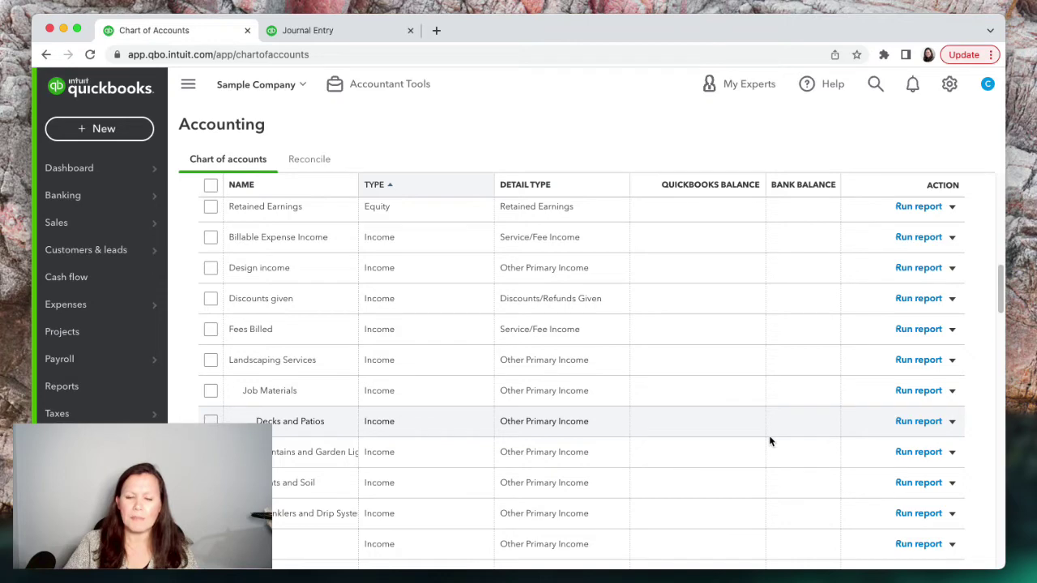
{"action": "scroll", "coordinate": [770, 441], "scroll_direction": "up", "scroll_amount": 5}
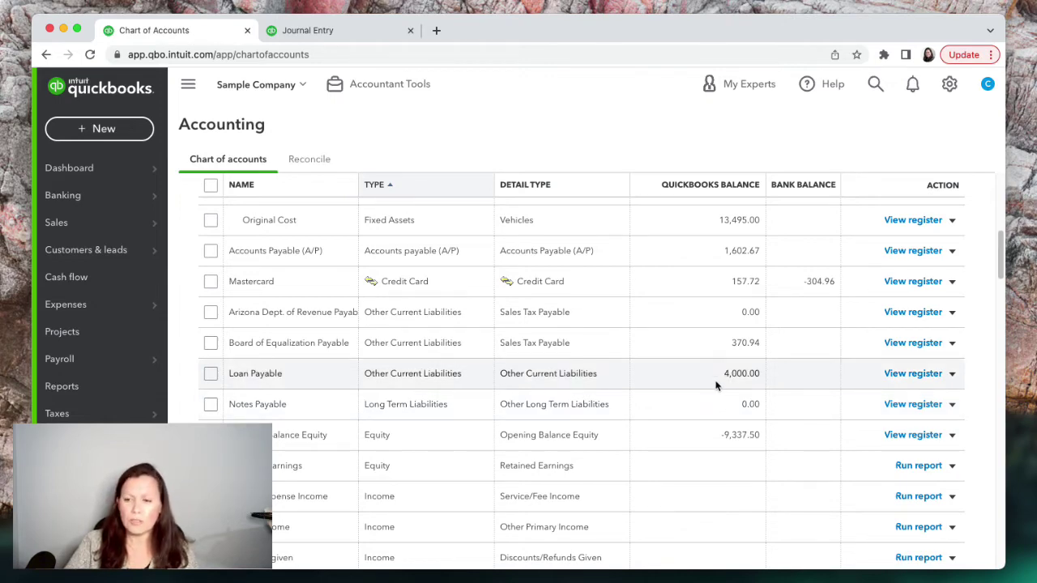
Switch to the browser tab with the PPP loan forgiveness journal entry and close that entry.
{"action": "right_click", "coordinate": [203, 38]}
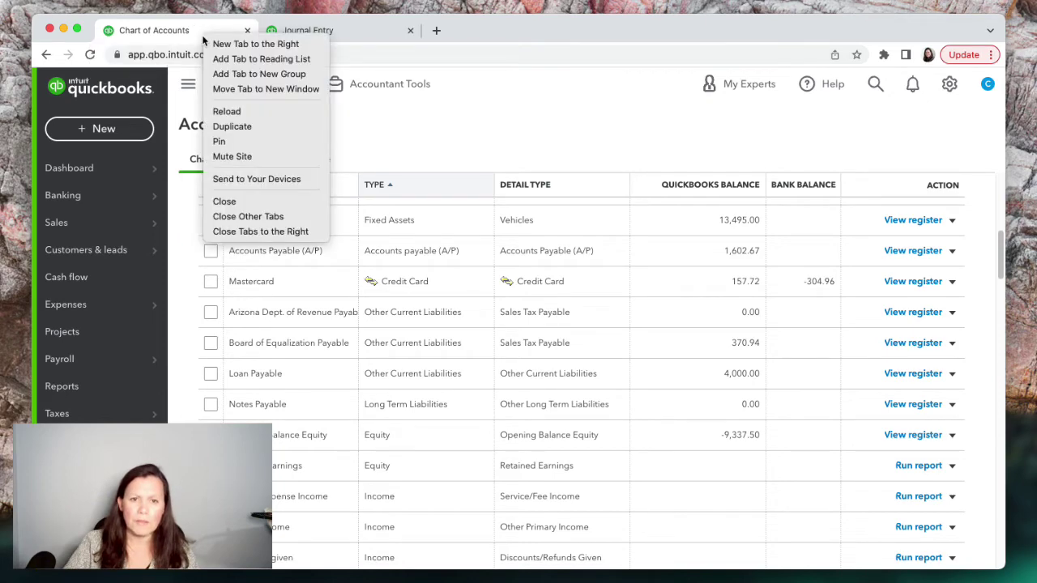
{"action": "left_click", "coordinate": [359, 31]}
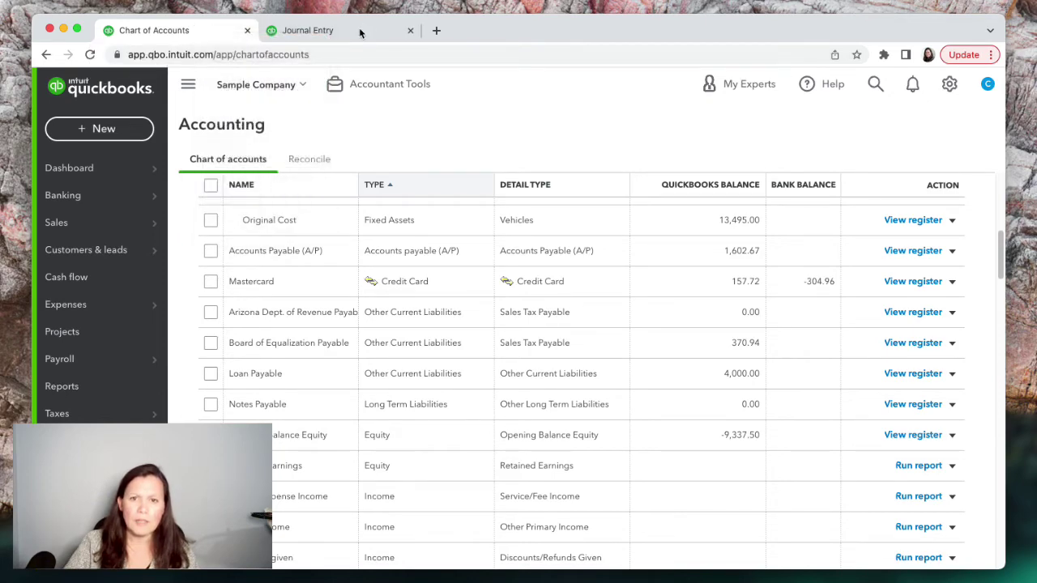
{"action": "left_click", "coordinate": [359, 31]}
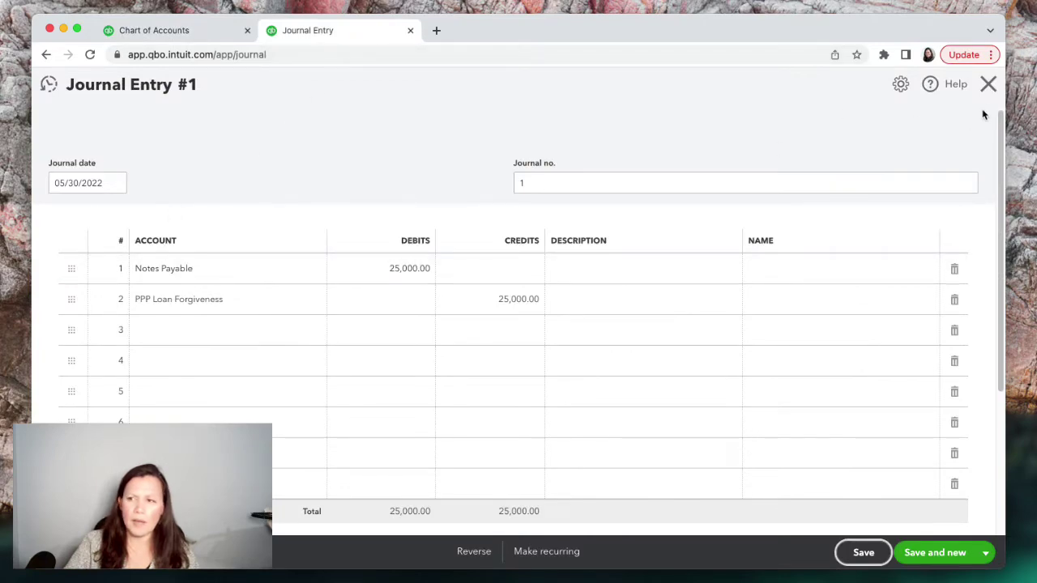
{"action": "left_click", "coordinate": [988, 84]}
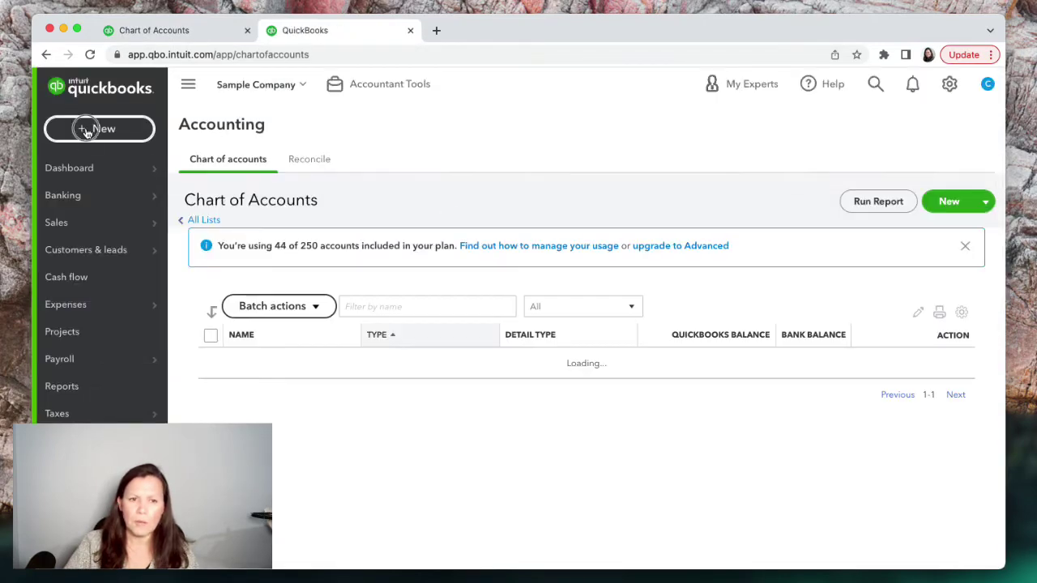
Start a new journal entry and enter a 4000 debit to Notes Payable on line 1.
{"action": "left_click", "coordinate": [89, 131]}
{"action": "left_click", "coordinate": [567, 259]}
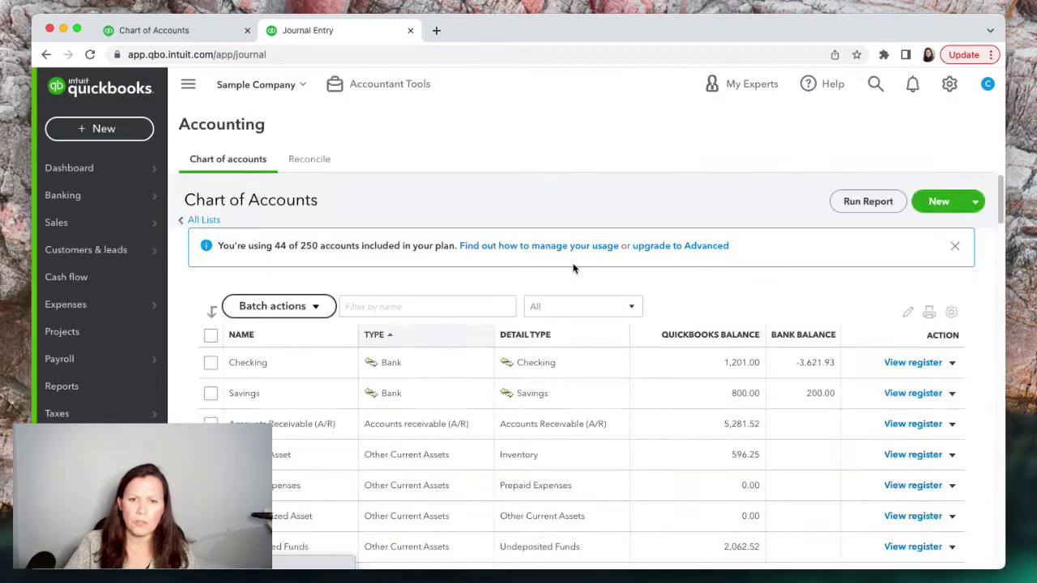
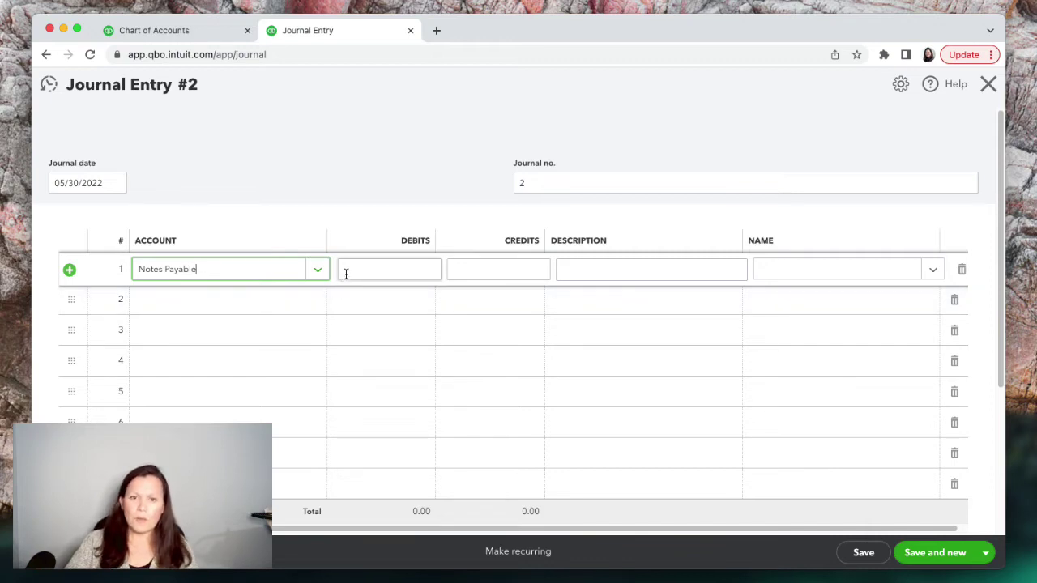
{"action": "left_click", "coordinate": [346, 273]}
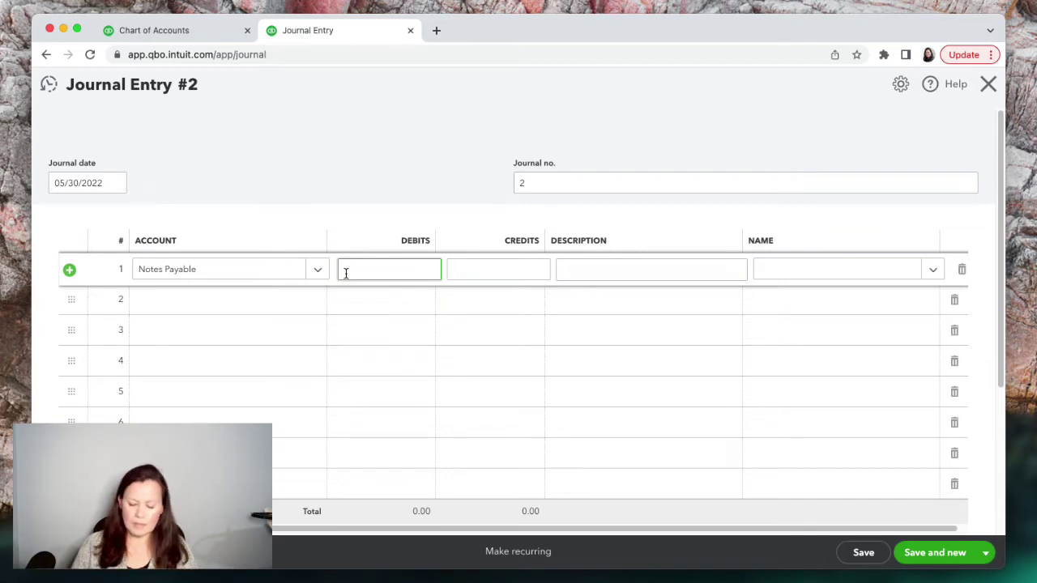
{"action": "type", "text": "4000"}
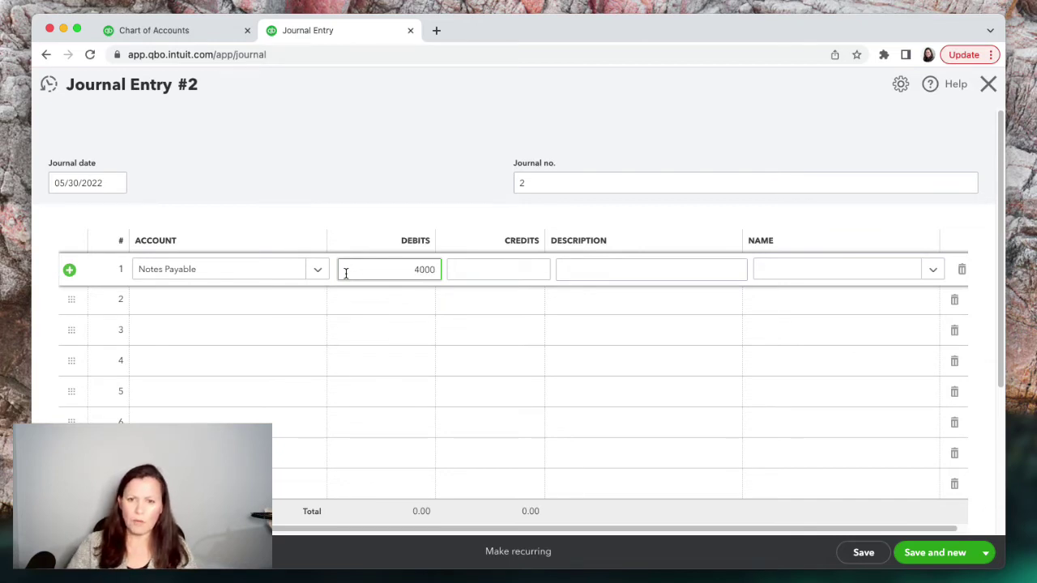
Search for "own" and look through the account choices on journal line 2 for an owner's equity account.
{"action": "left_click", "coordinate": [192, 302]}
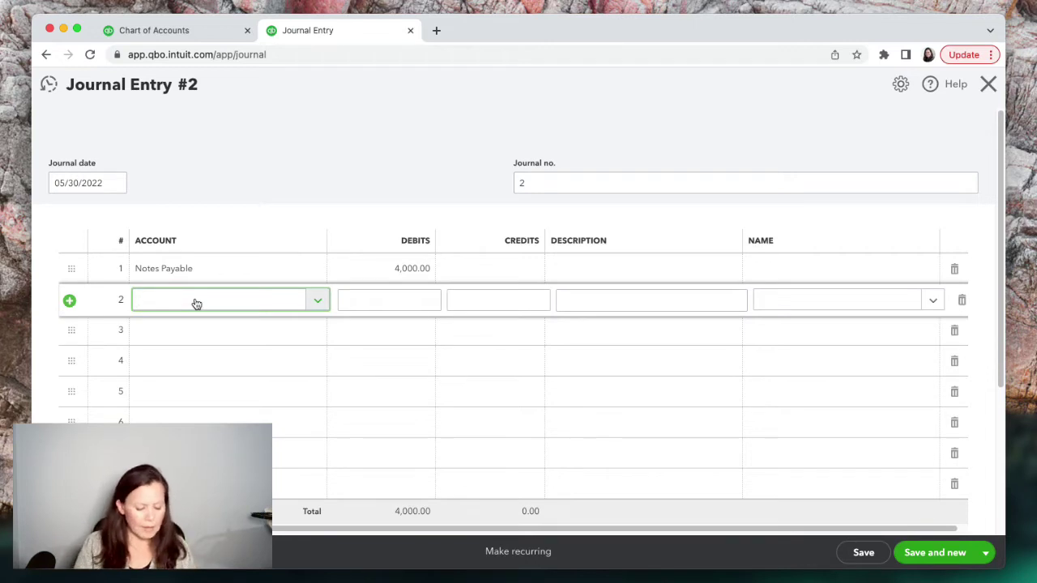
{"action": "type", "text": "own"}
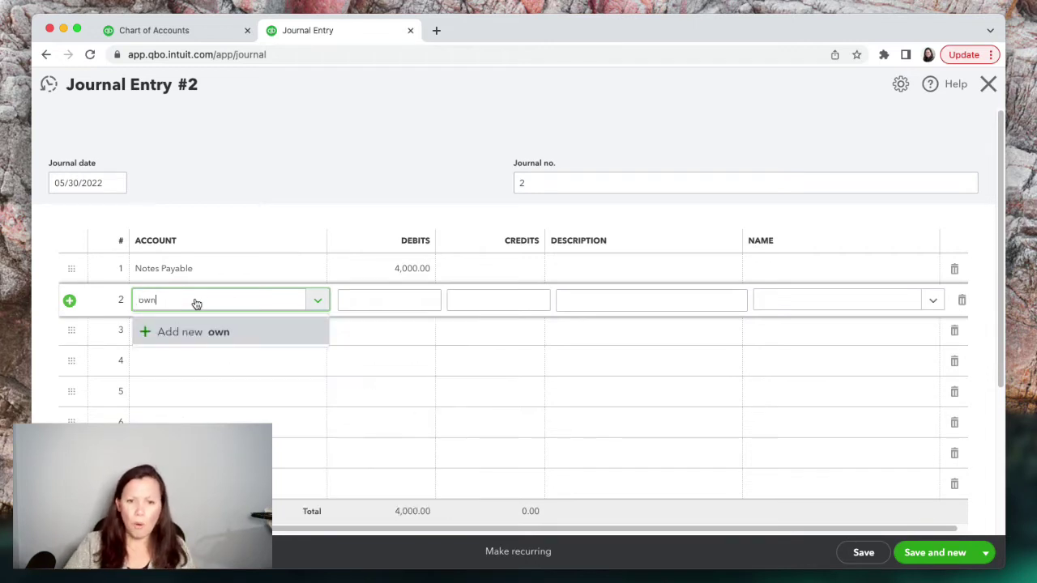
{"action": "key", "text": "BackSpace"}
{"action": "key", "text": "BackSpace"}
{"action": "key", "text": "BackSpace"}
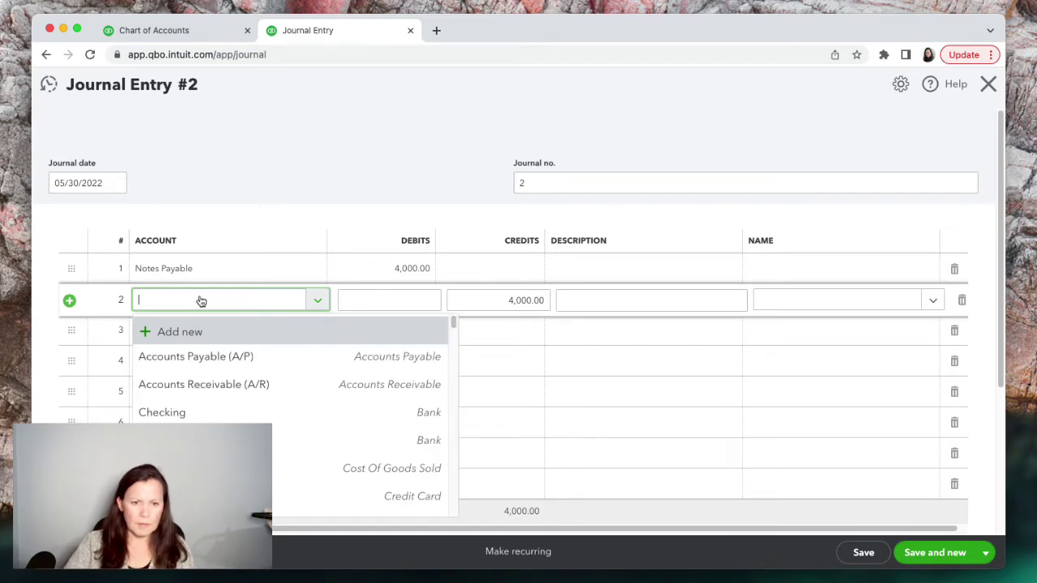
{"action": "scroll", "coordinate": [230, 402], "scroll_direction": "down", "scroll_amount": 2}
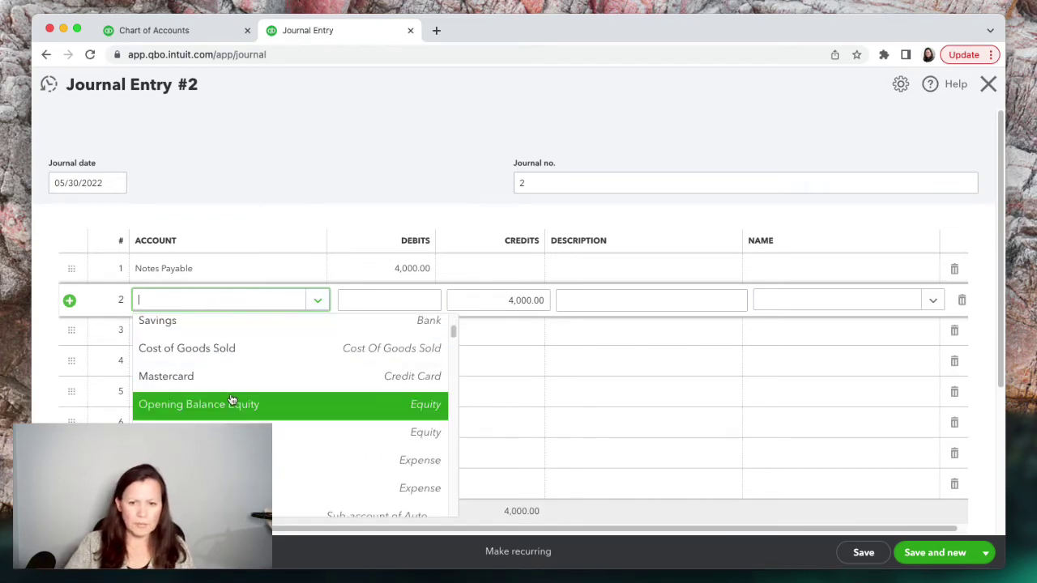
{"action": "scroll", "coordinate": [233, 400], "scroll_direction": "down", "scroll_amount": 1}
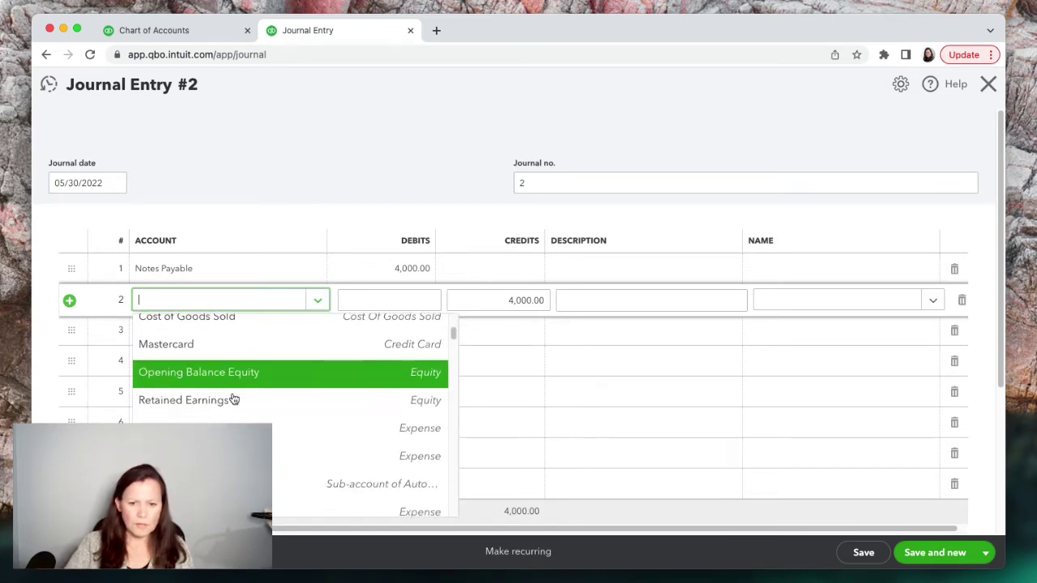
{"action": "scroll", "coordinate": [231, 398], "scroll_direction": "down", "scroll_amount": 6}
{"action": "scroll", "coordinate": [233, 398], "scroll_direction": "up", "scroll_amount": 7}
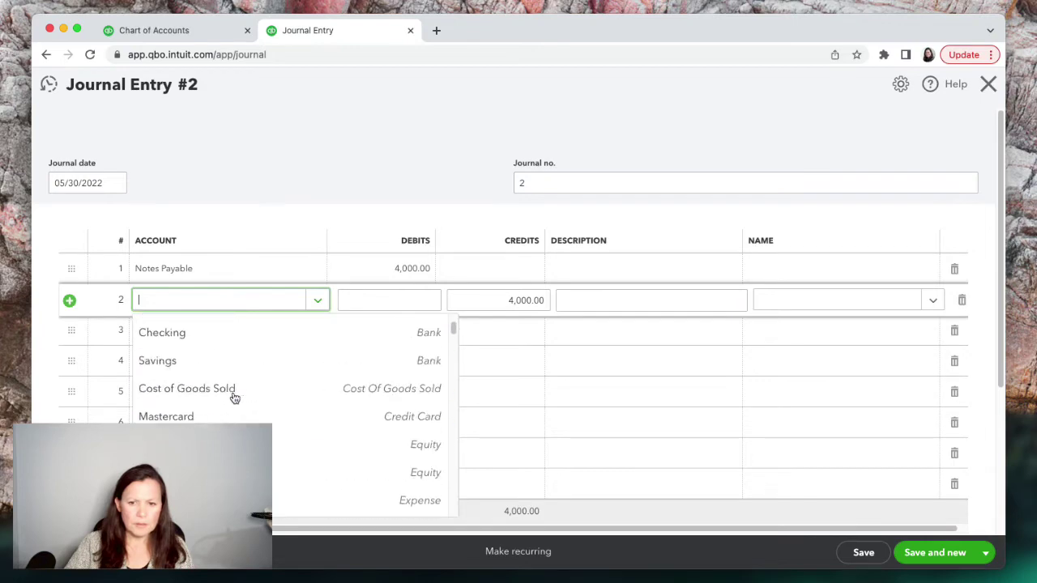
{"action": "scroll", "coordinate": [232, 398], "scroll_direction": "up", "scroll_amount": 2}
{"action": "scroll", "coordinate": [233, 398], "scroll_direction": "down", "scroll_amount": 4}
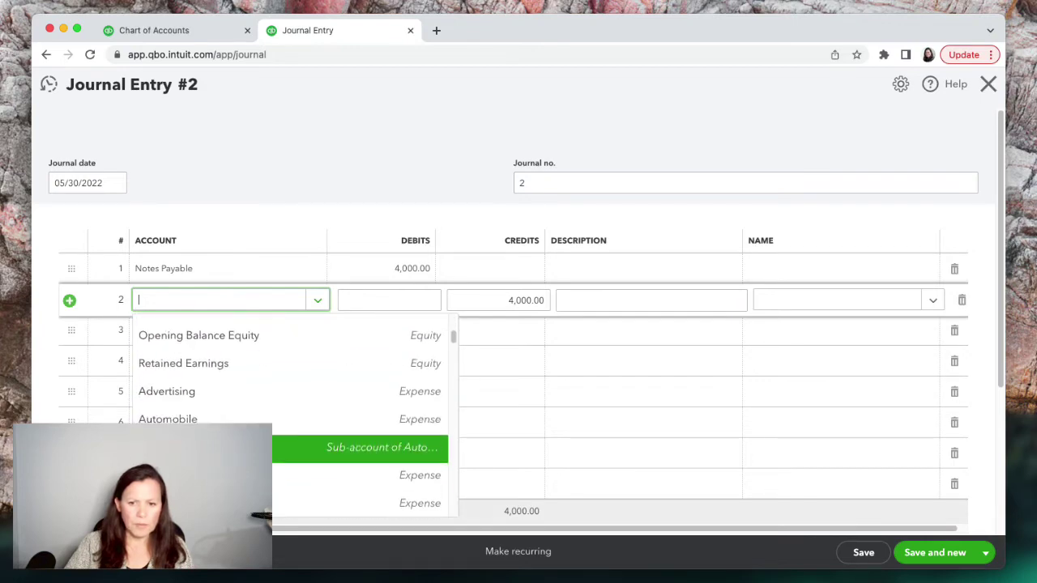
{"action": "scroll", "coordinate": [376, 393], "scroll_direction": "down", "scroll_amount": 2}
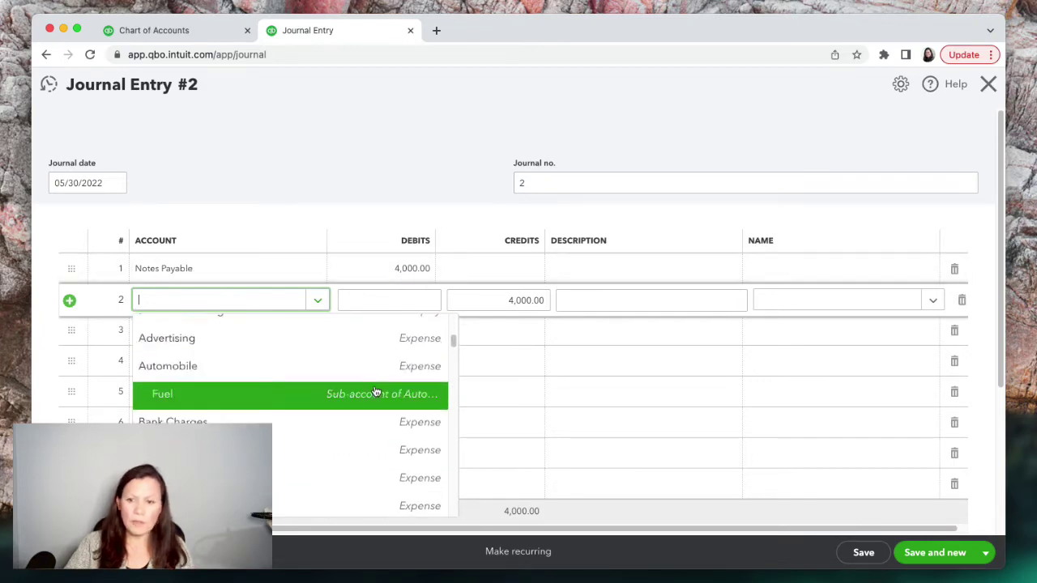
{"action": "scroll", "coordinate": [377, 393], "scroll_direction": "down", "scroll_amount": 4}
{"action": "scroll", "coordinate": [377, 393], "scroll_direction": "up", "scroll_amount": 8}
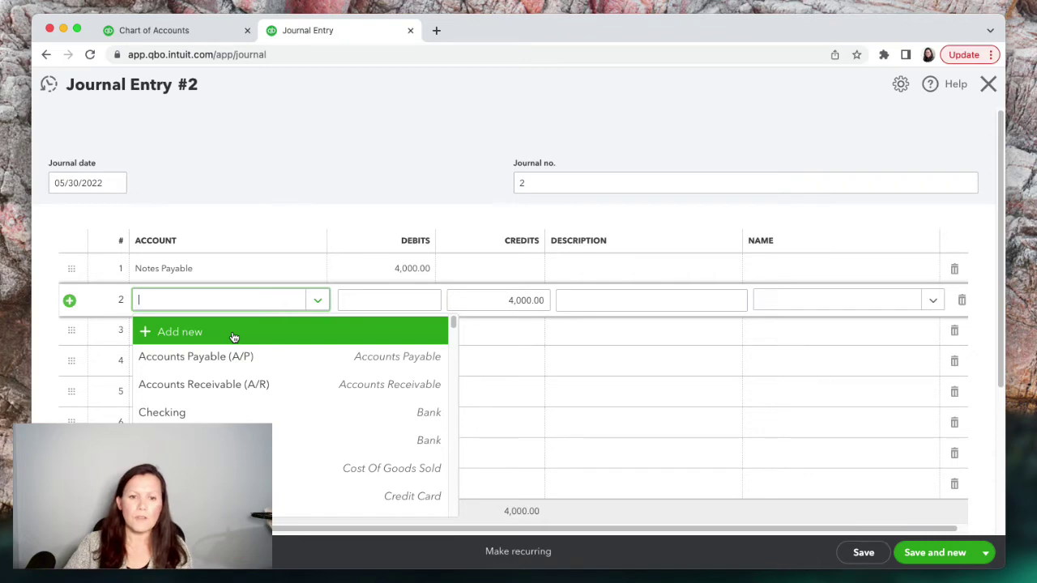
Start adding a new account for journal line 2 and set its account type to Equity.
{"action": "left_click", "coordinate": [199, 339]}
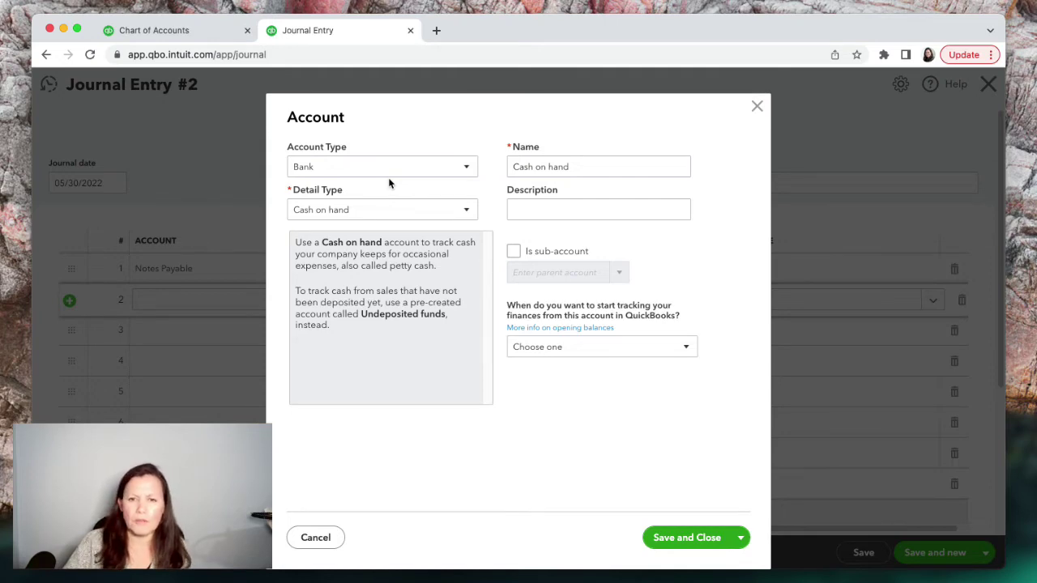
{"action": "left_click", "coordinate": [466, 169]}
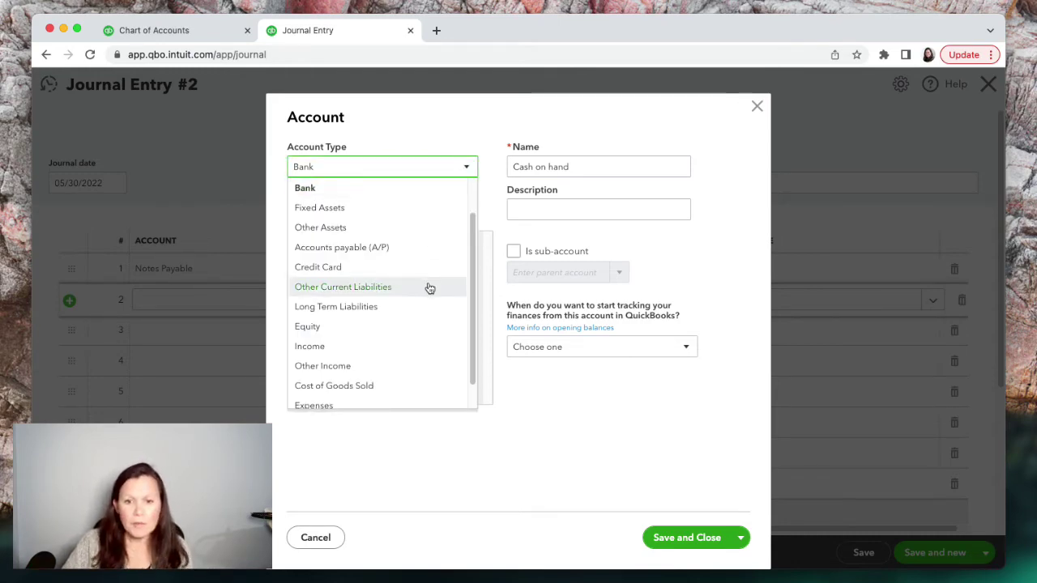
{"action": "left_click", "coordinate": [356, 328]}
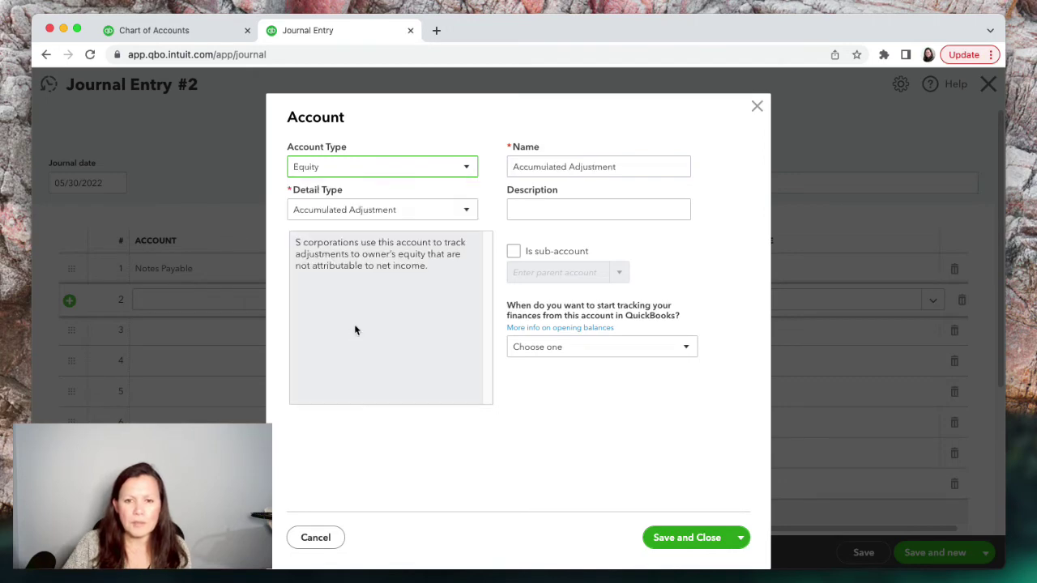
Set the new equity account's detail type to Owner's Equity.
{"action": "left_click", "coordinate": [467, 212]}
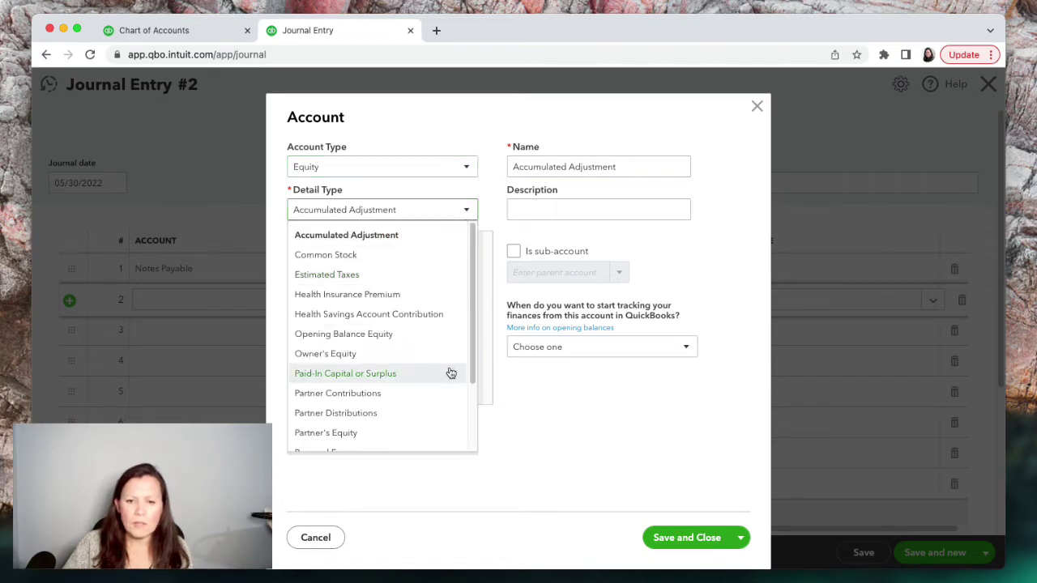
{"action": "scroll", "coordinate": [451, 370], "scroll_direction": "down", "scroll_amount": 1}
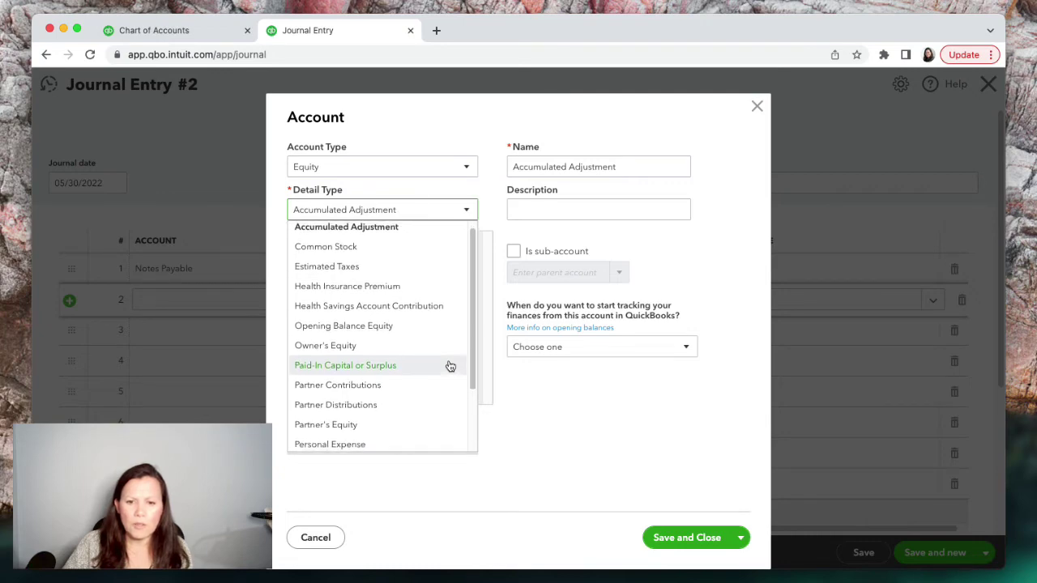
{"action": "scroll", "coordinate": [450, 366], "scroll_direction": "down", "scroll_amount": 1}
{"action": "scroll", "coordinate": [450, 365], "scroll_direction": "down", "scroll_amount": 1}
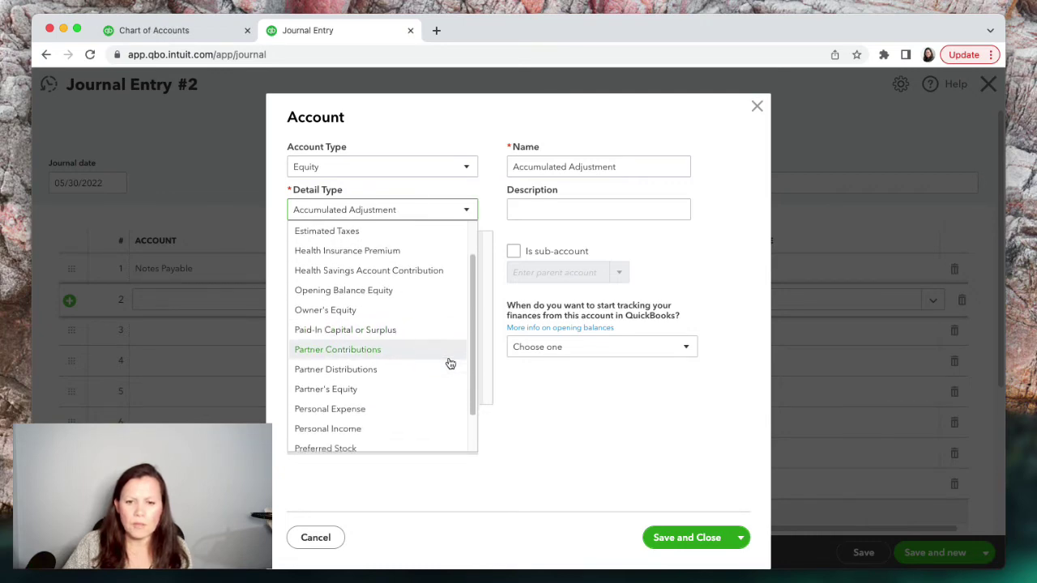
{"action": "scroll", "coordinate": [451, 363], "scroll_direction": "down", "scroll_amount": 1}
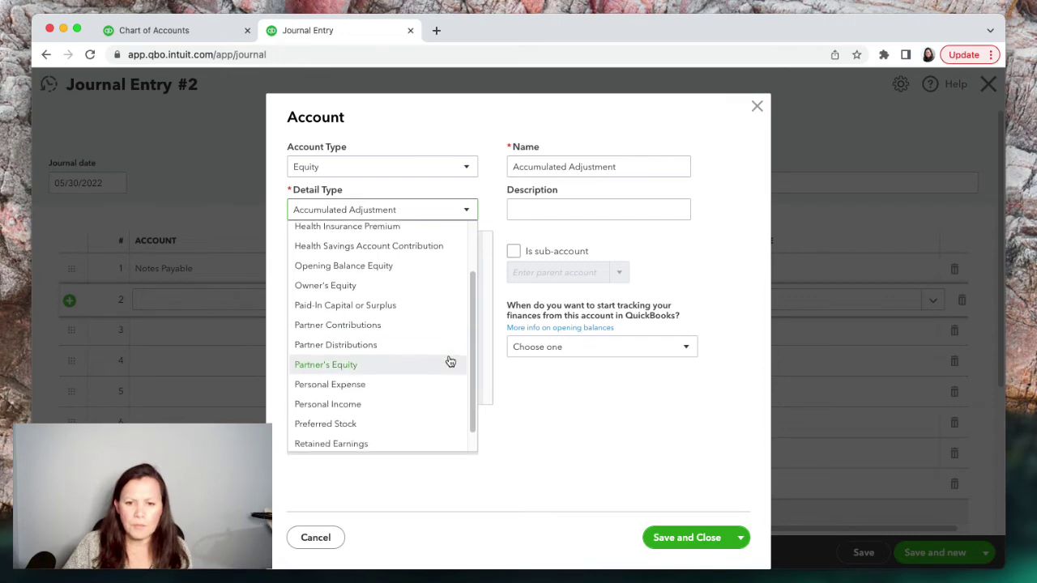
{"action": "scroll", "coordinate": [448, 361], "scroll_direction": "down", "scroll_amount": 1}
{"action": "scroll", "coordinate": [410, 384], "scroll_direction": "down", "scroll_amount": 1}
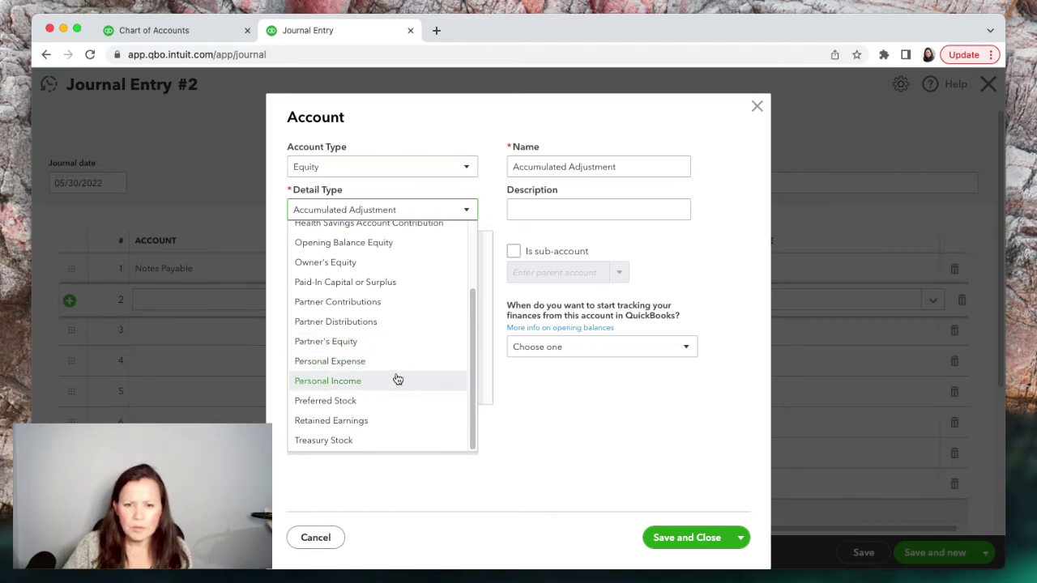
{"action": "scroll", "coordinate": [397, 377], "scroll_direction": "up", "scroll_amount": 1}
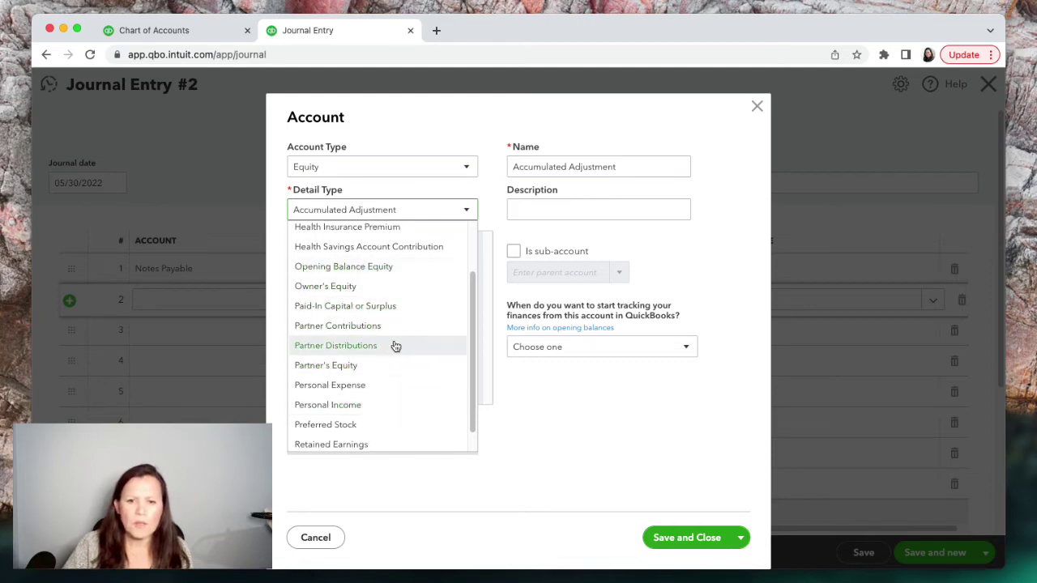
{"action": "left_click", "coordinate": [361, 294]}
Name the new account Owner's Investment and save it as the account for journal line 2.
{"action": "triple_click", "coordinate": [584, 168]}
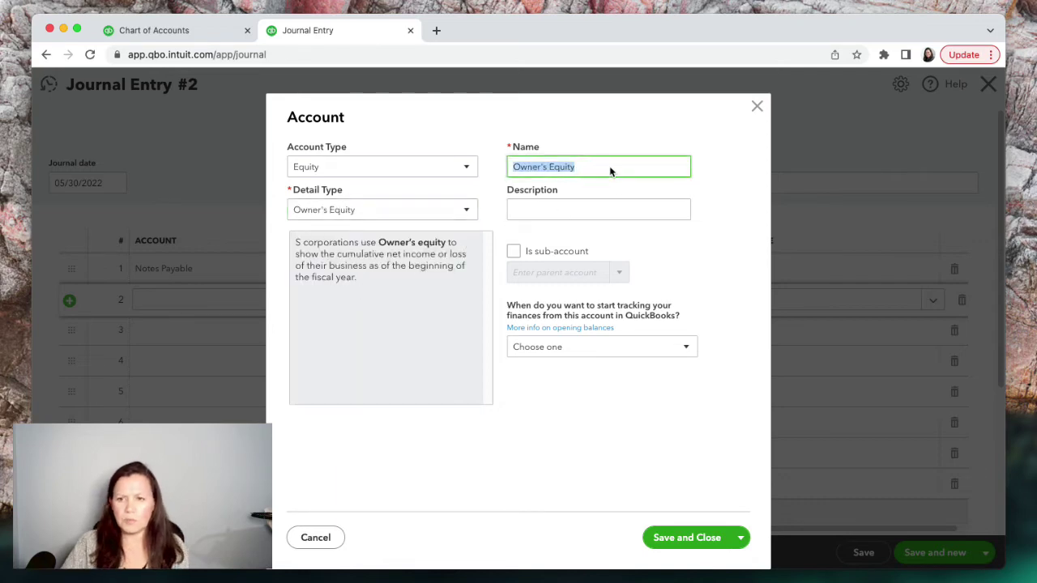
{"action": "left_click", "coordinate": [609, 167]}
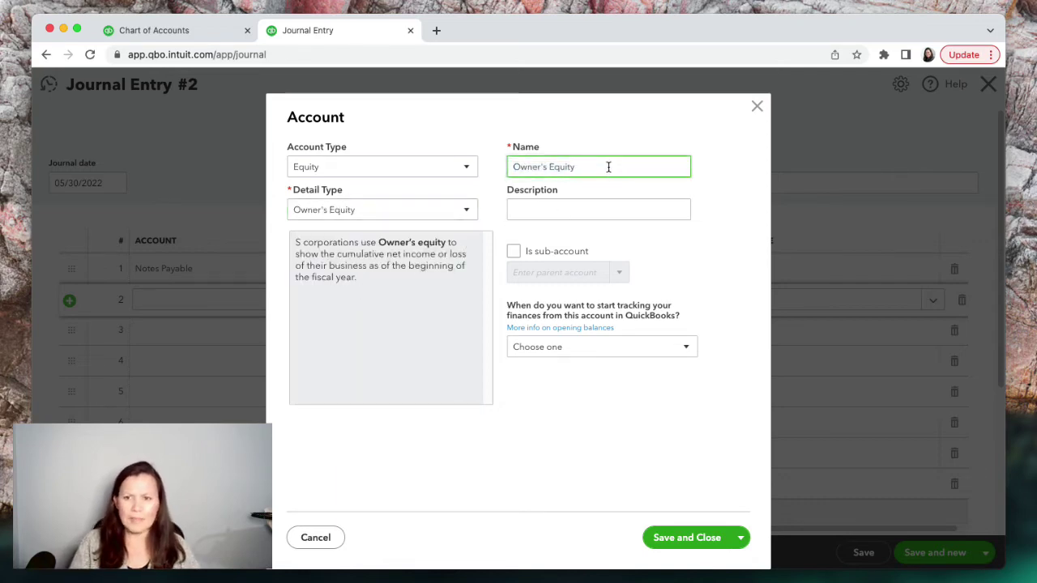
{"action": "key", "text": "BackSpace"}
{"action": "key", "text": "BackSpace"}
{"action": "key", "text": "BackSpace"}
{"action": "key", "text": "BackSpace"}
{"action": "key", "text": "BackSpace"}
{"action": "key", "text": "BackSpace"}
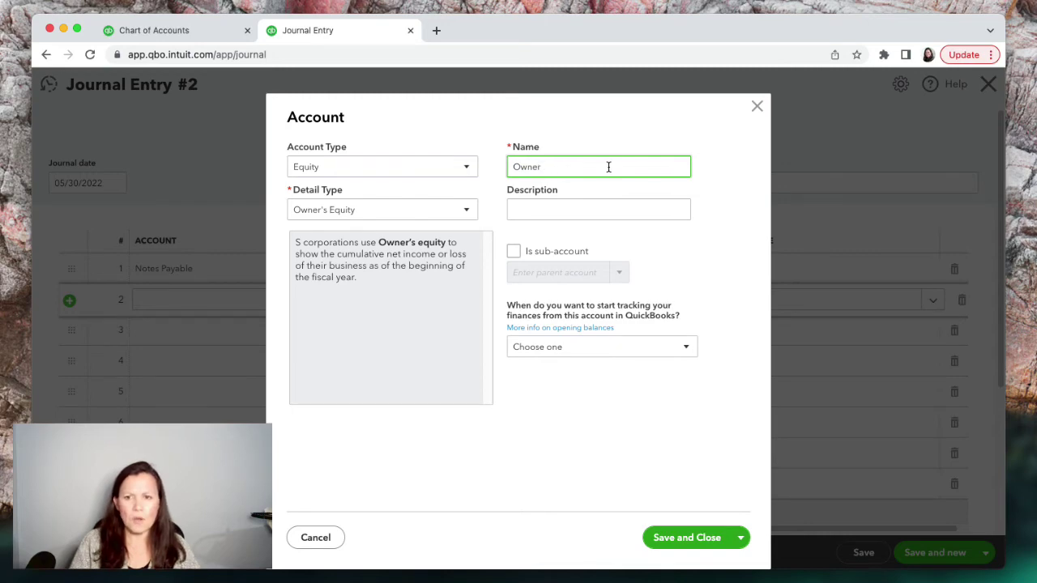
{"action": "type", "text": "s"}
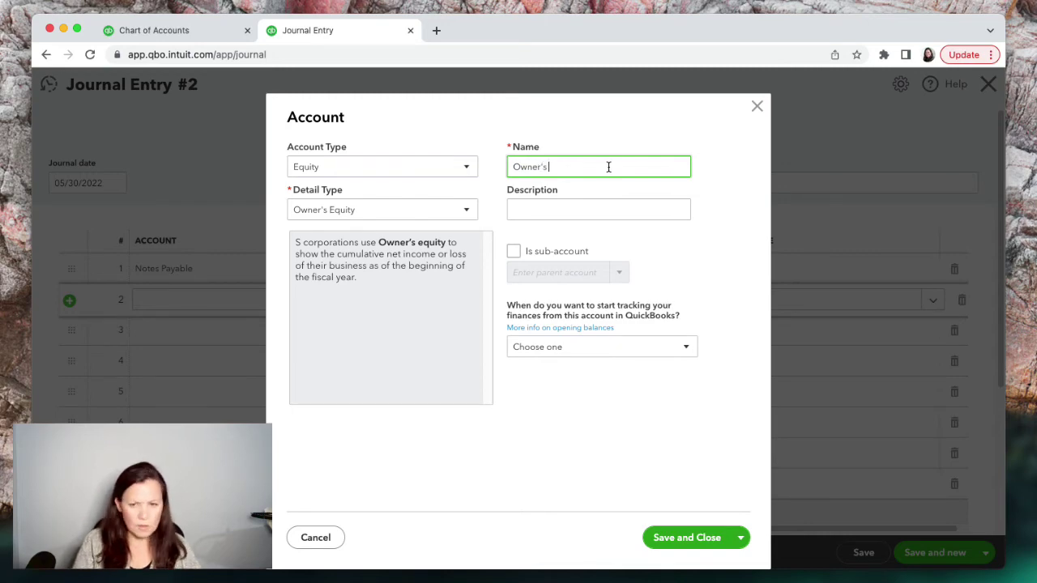
{"action": "type", "text": " Investment"}
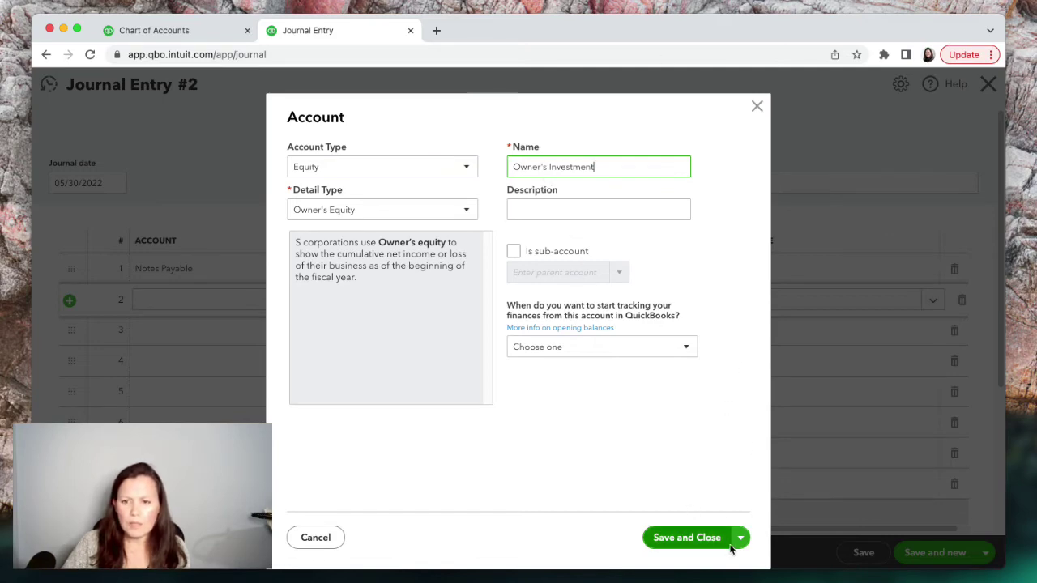
{"action": "left_click", "coordinate": [700, 540]}
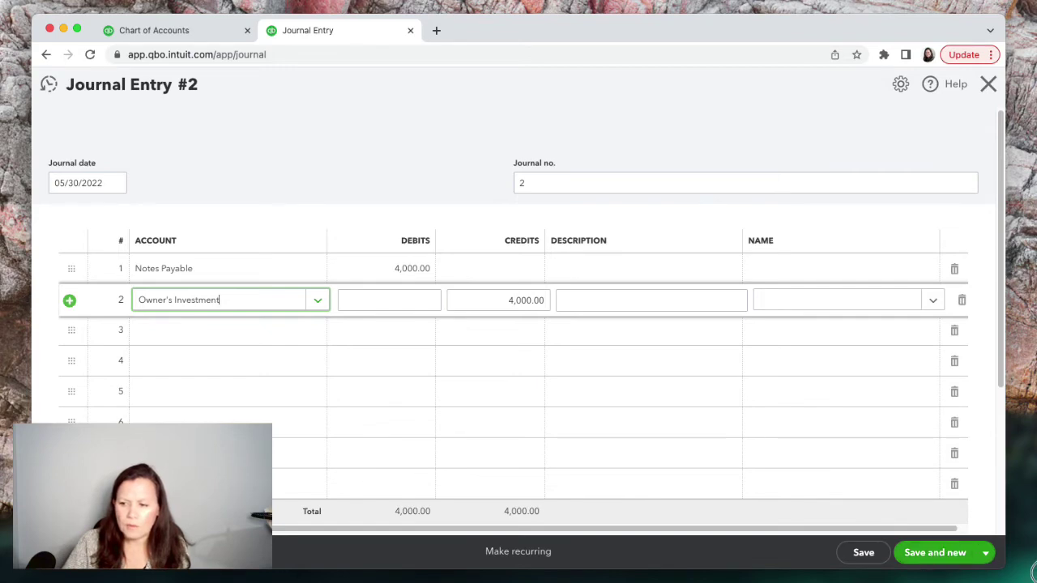
Save and close the journal entry, then switch to the other browser tab showing the Chart of Accounts.
{"action": "left_click", "coordinate": [985, 553]}
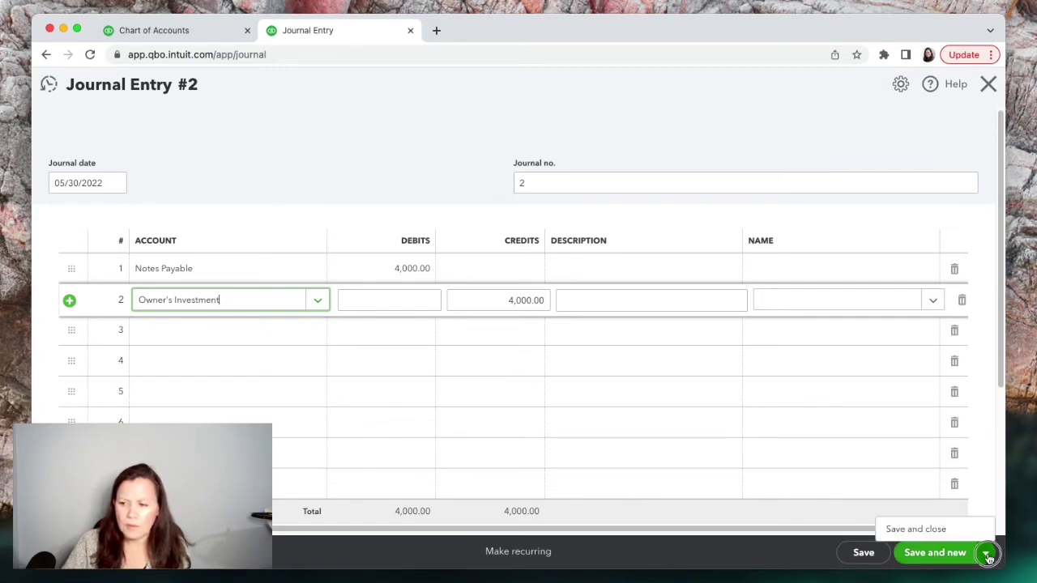
{"action": "left_click", "coordinate": [909, 536]}
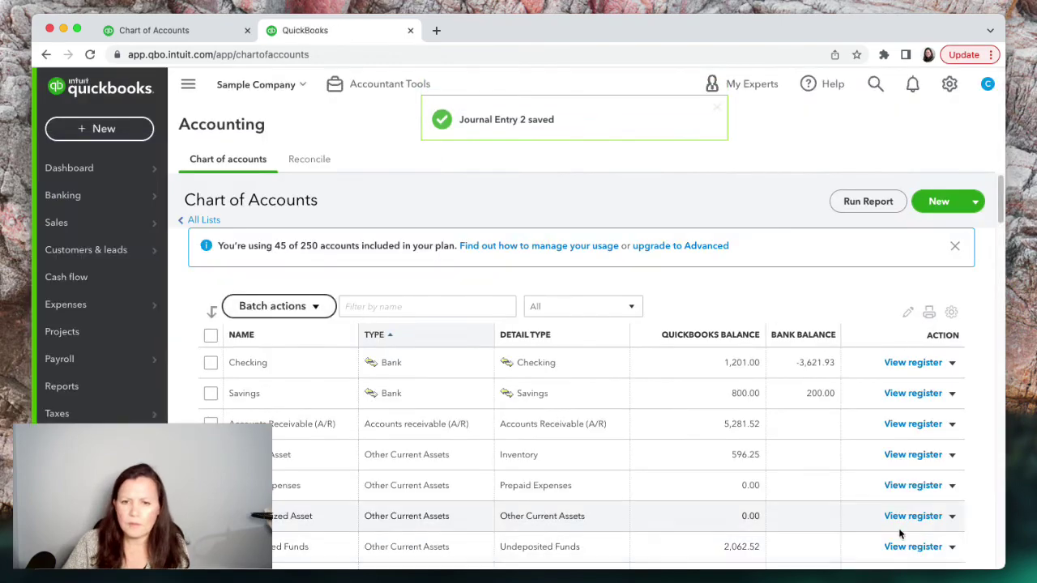
{"action": "left_click", "coordinate": [200, 38]}
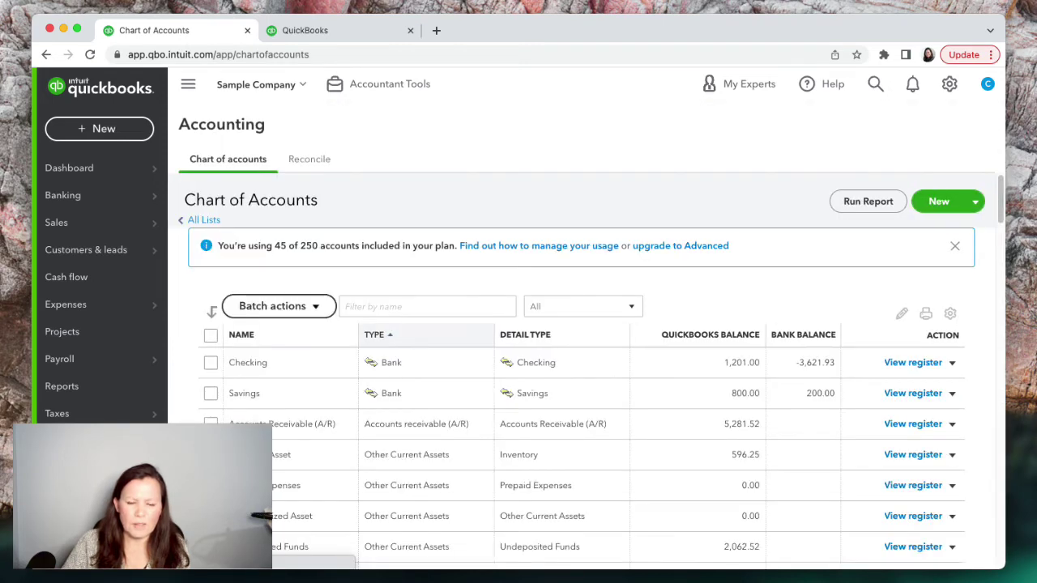
Open the Notes Payable register and open its 4,000.00 journal entry number 2 for full editing.
{"action": "scroll", "coordinate": [592, 459], "scroll_direction": "down", "scroll_amount": 3}
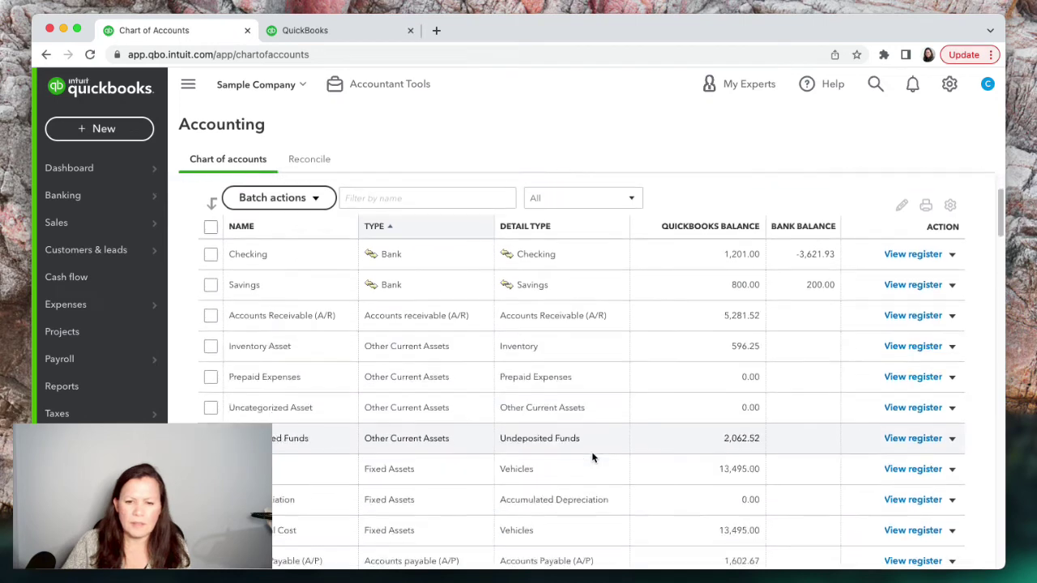
{"action": "scroll", "coordinate": [592, 458], "scroll_direction": "down", "scroll_amount": 6}
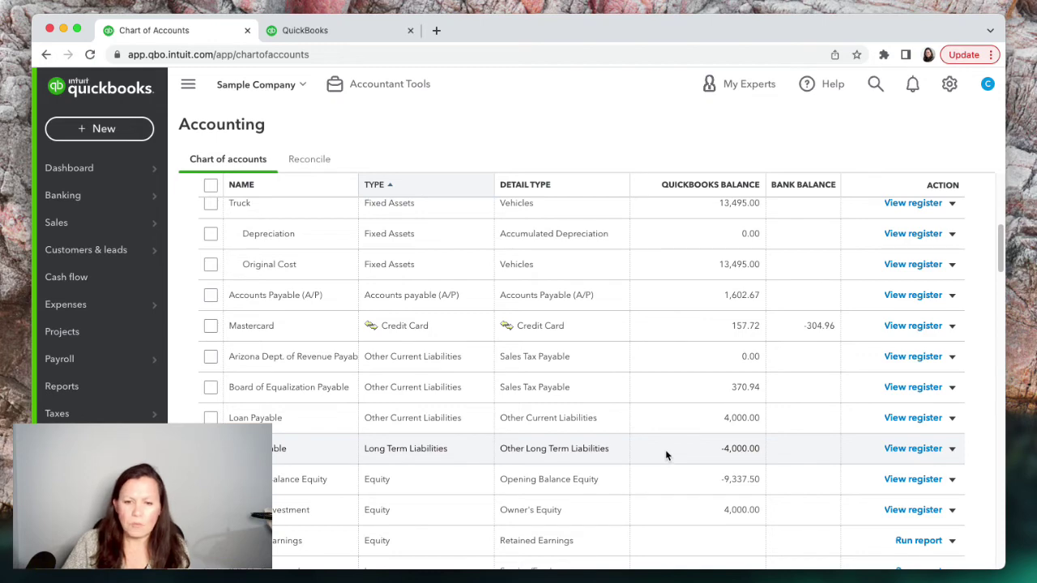
{"action": "left_click", "coordinate": [913, 449]}
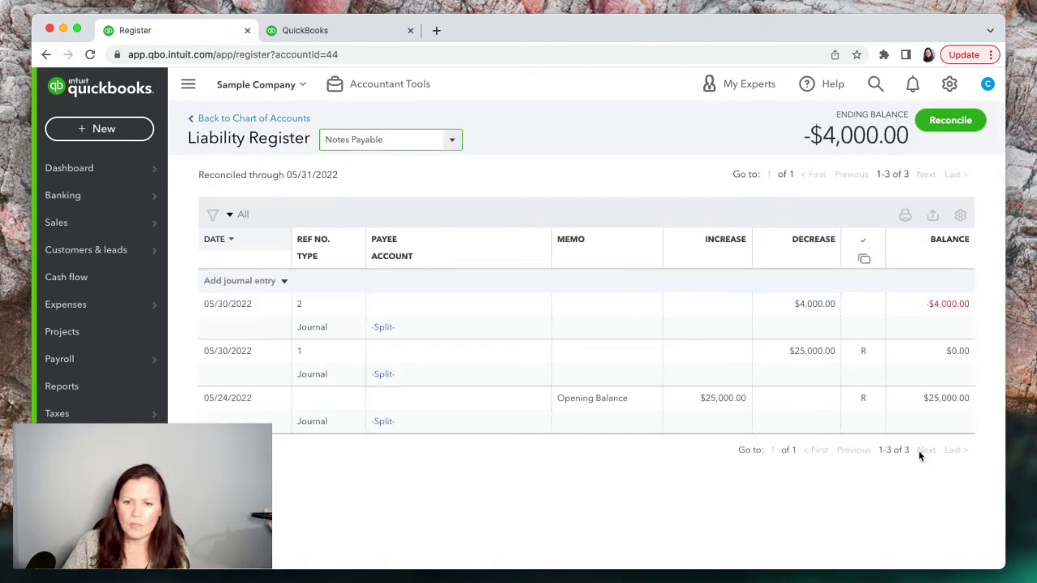
{"action": "left_click", "coordinate": [821, 306]}
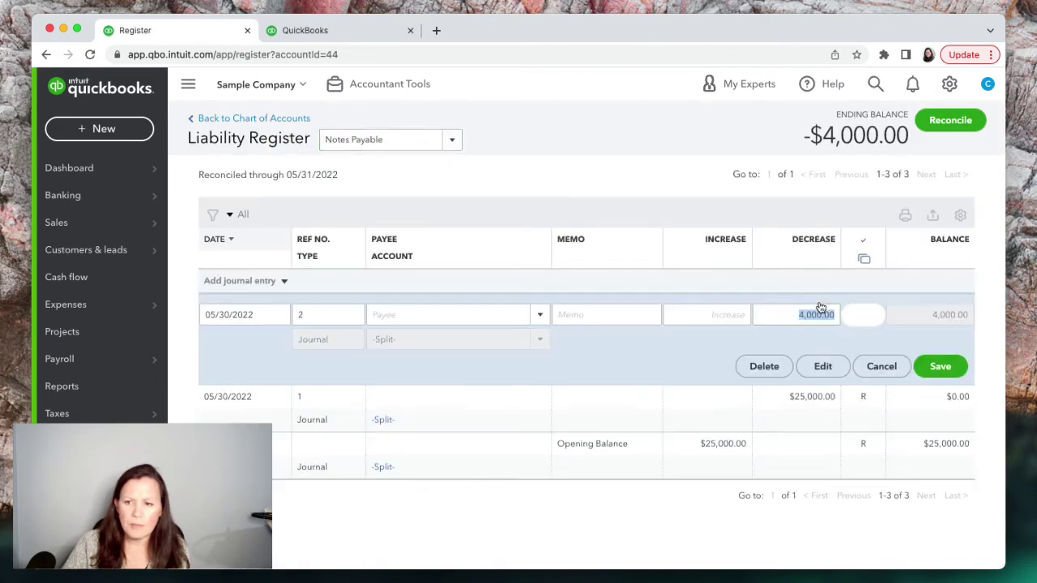
{"action": "left_click", "coordinate": [821, 372]}
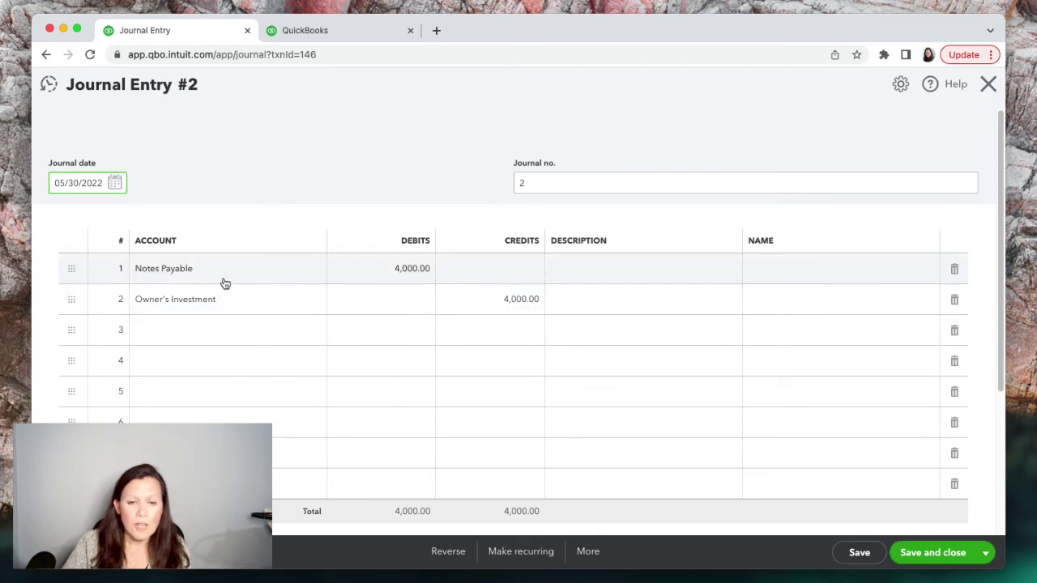
Change the account on journal line 1 to Loan Payable and save and close the entry.
{"action": "left_click", "coordinate": [223, 279]}
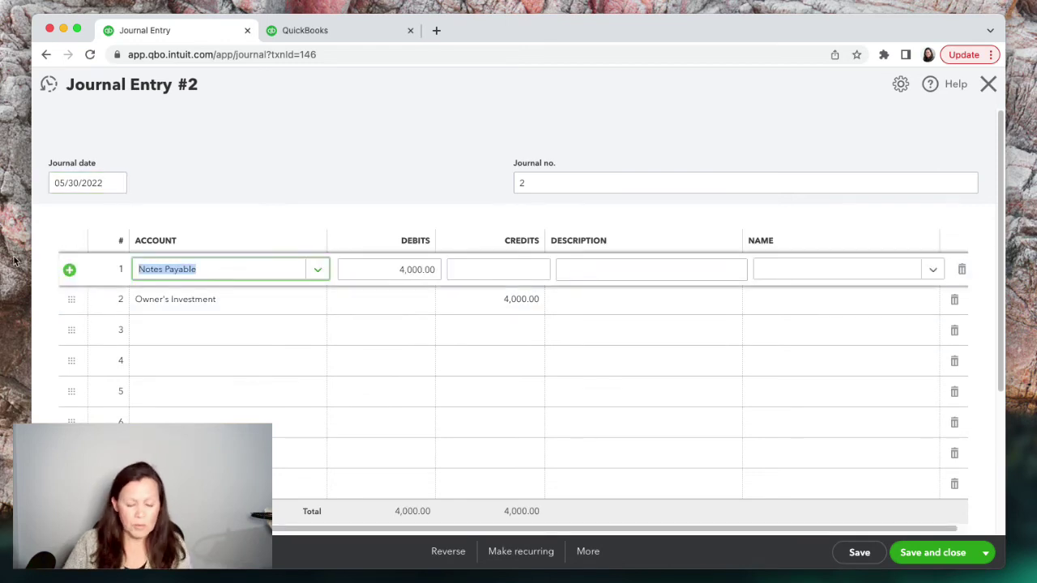
{"action": "type", "text": "loa"}
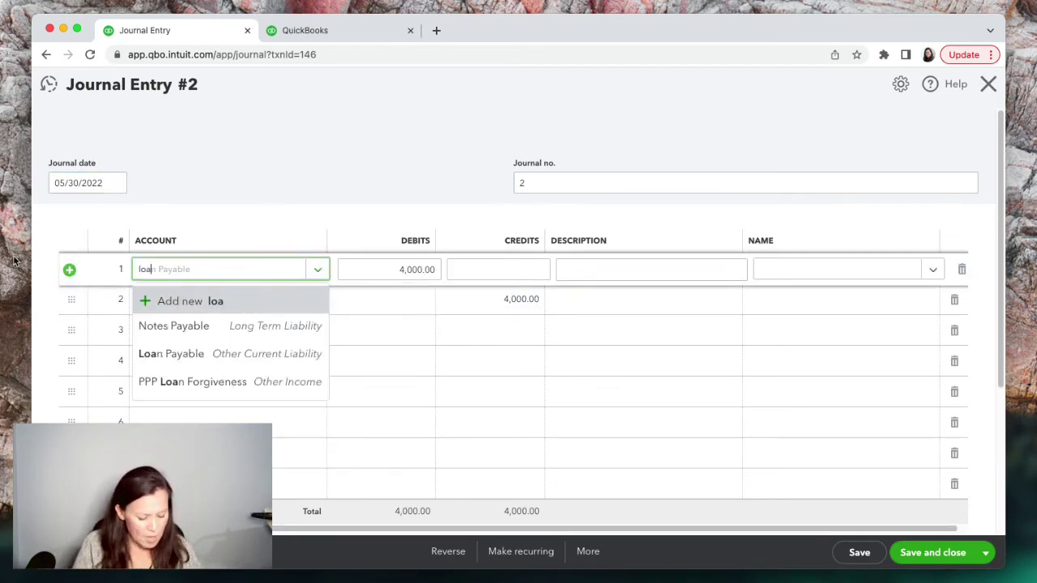
{"action": "type", "text": "n"}
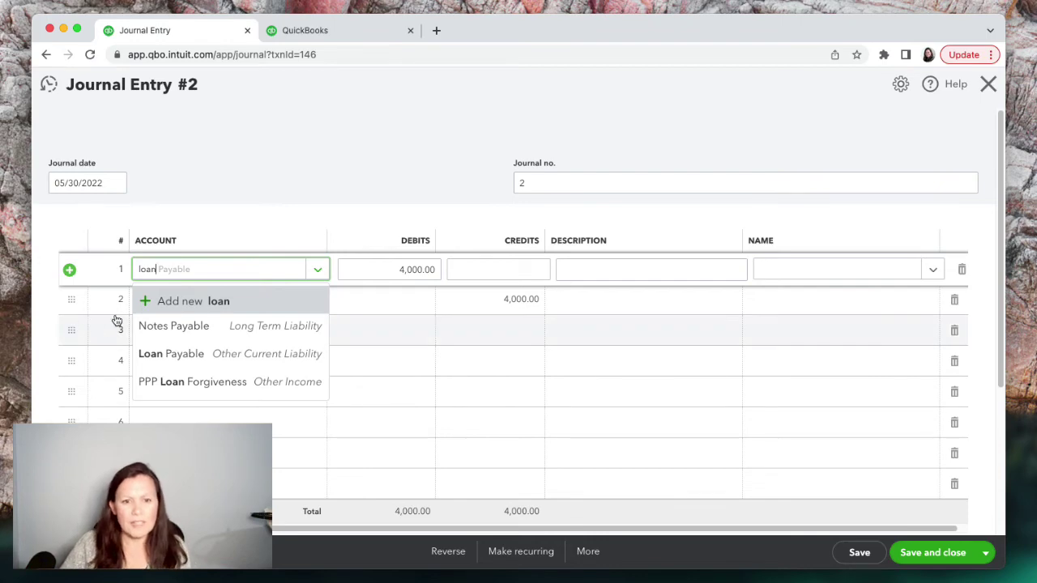
{"action": "left_click", "coordinate": [157, 353]}
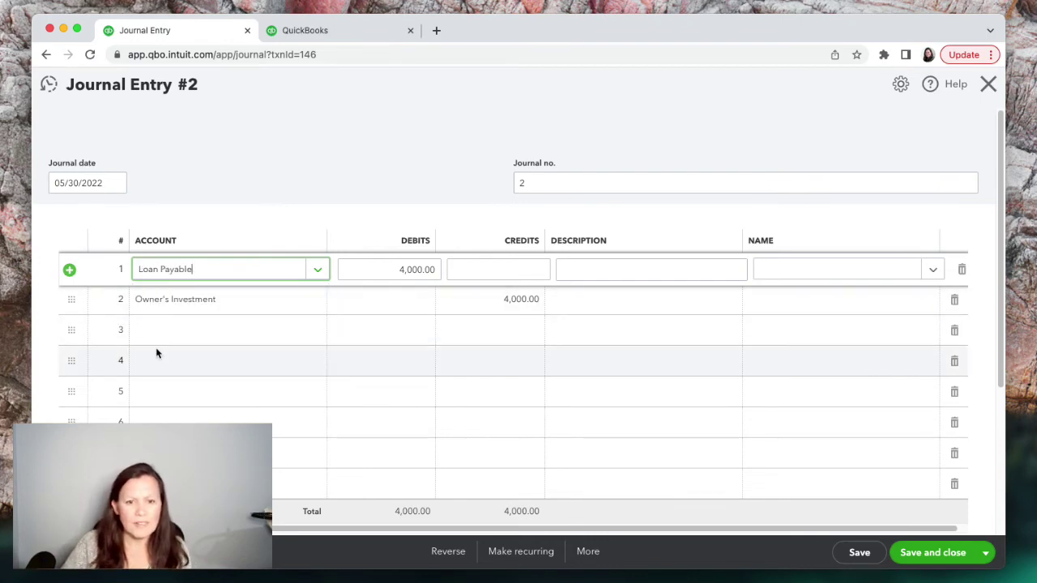
{"action": "left_click", "coordinate": [926, 555]}
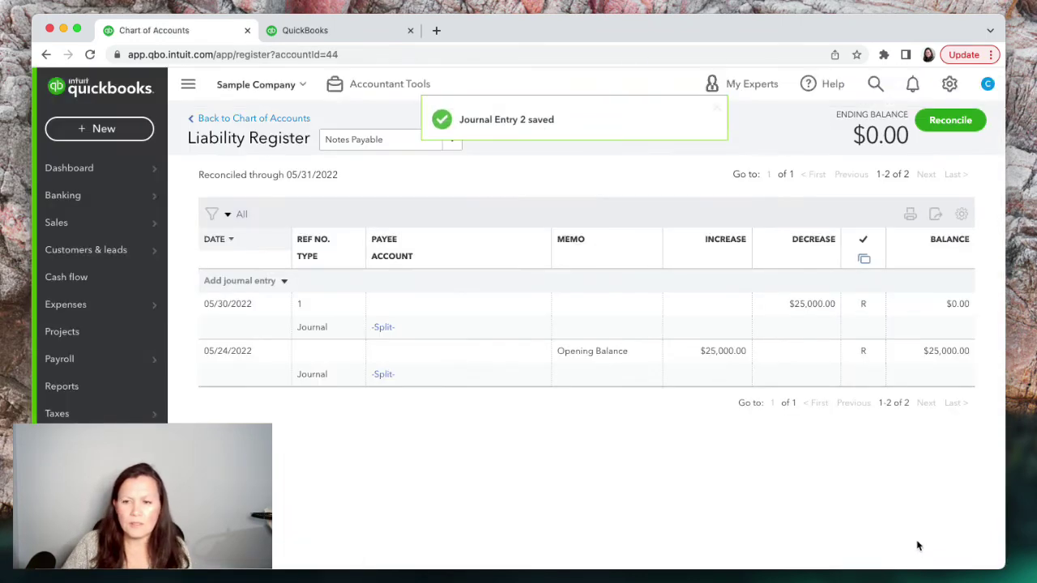
Return to the Chart of Accounts and make the Notes Payable account inactive.
{"action": "left_click", "coordinate": [248, 117]}
{"action": "scroll", "coordinate": [614, 414], "scroll_direction": "down", "scroll_amount": 10}
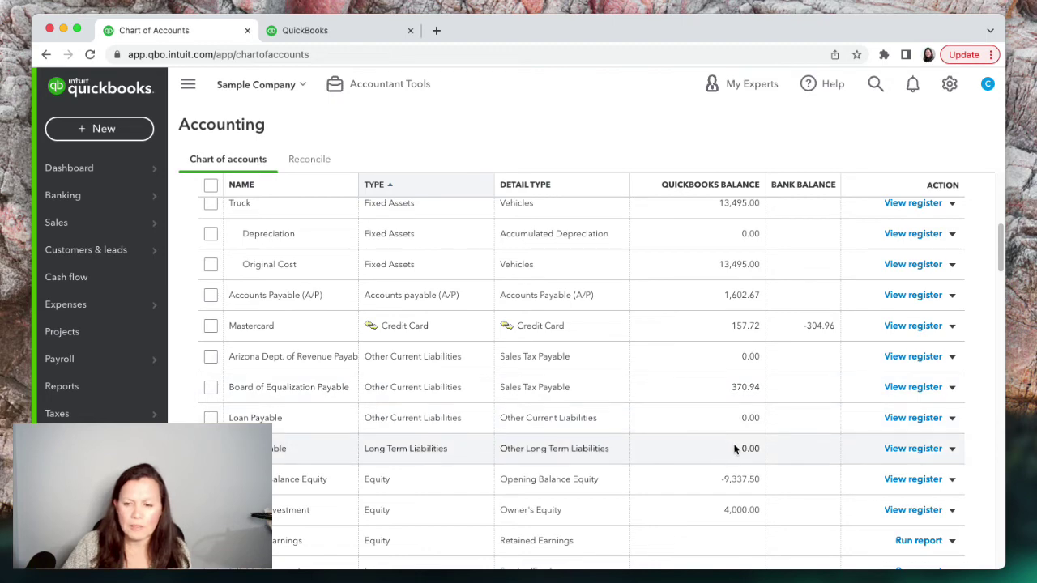
{"action": "left_click", "coordinate": [952, 450]}
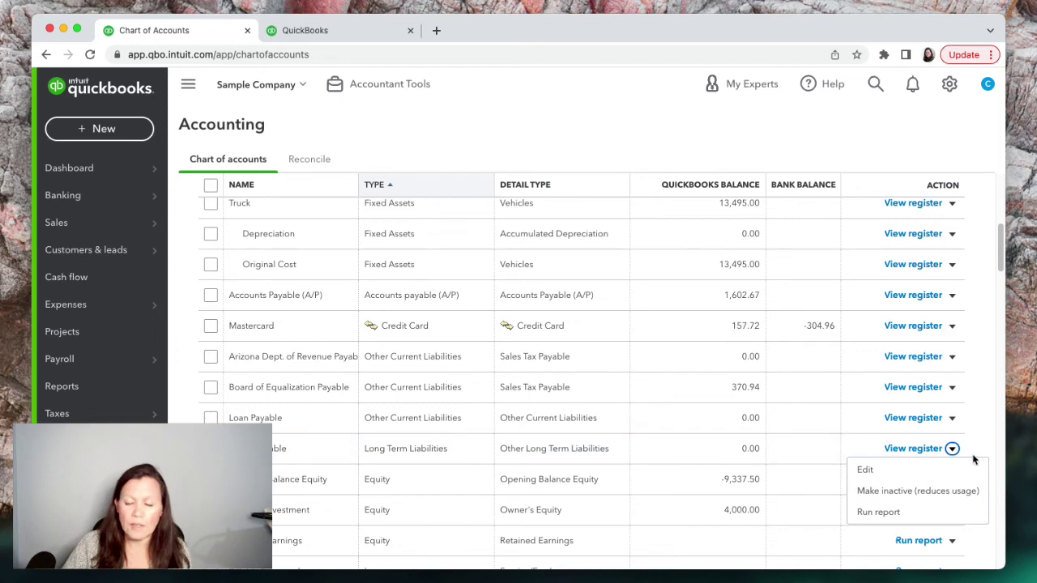
{"action": "left_click", "coordinate": [901, 491]}
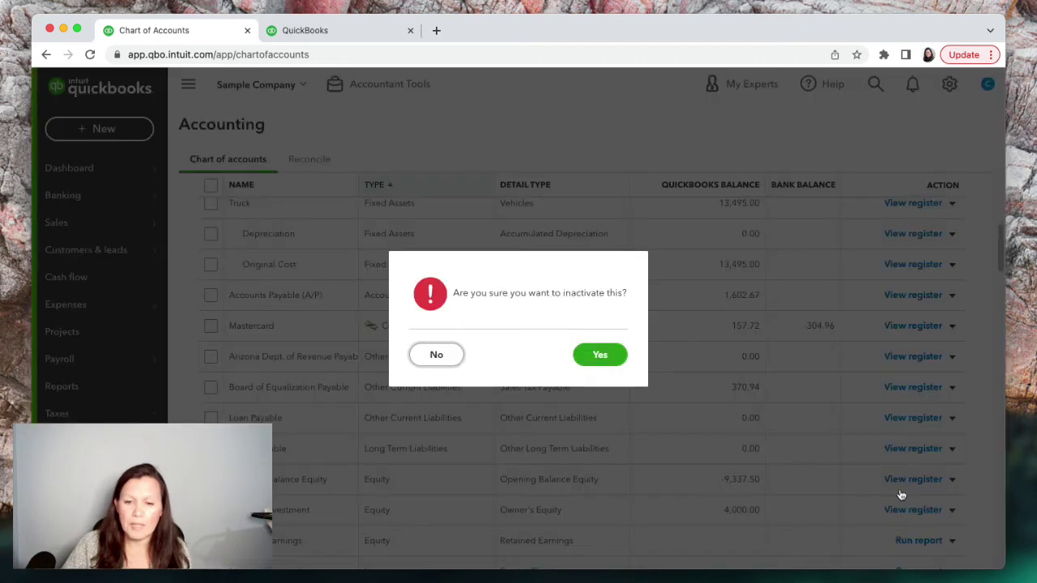
{"action": "left_click", "coordinate": [599, 355]}
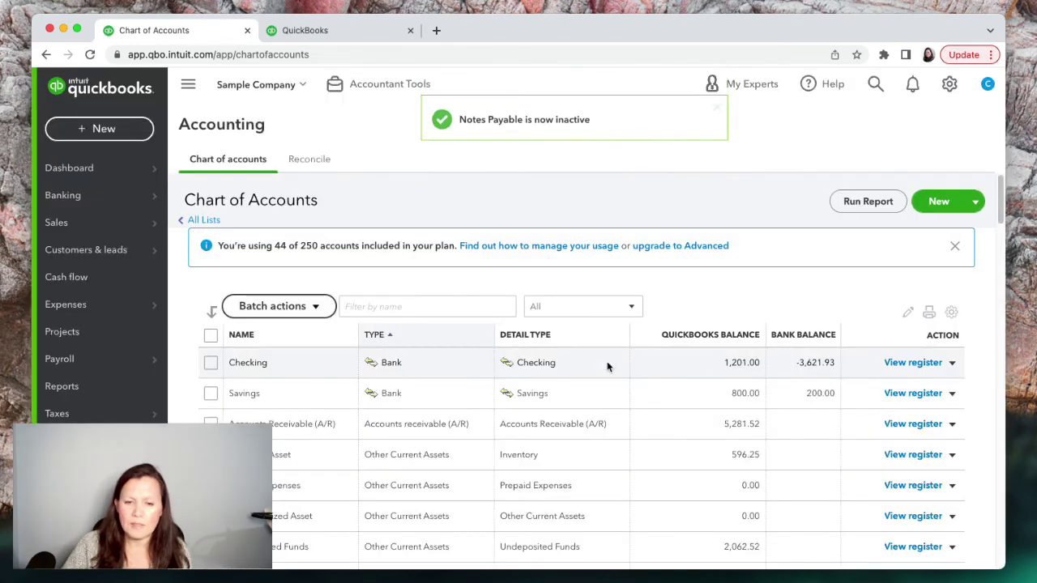
Make the Loan Payable account in Other Current Liabilities inactive.
{"action": "scroll", "coordinate": [704, 488], "scroll_direction": "down", "scroll_amount": 10}
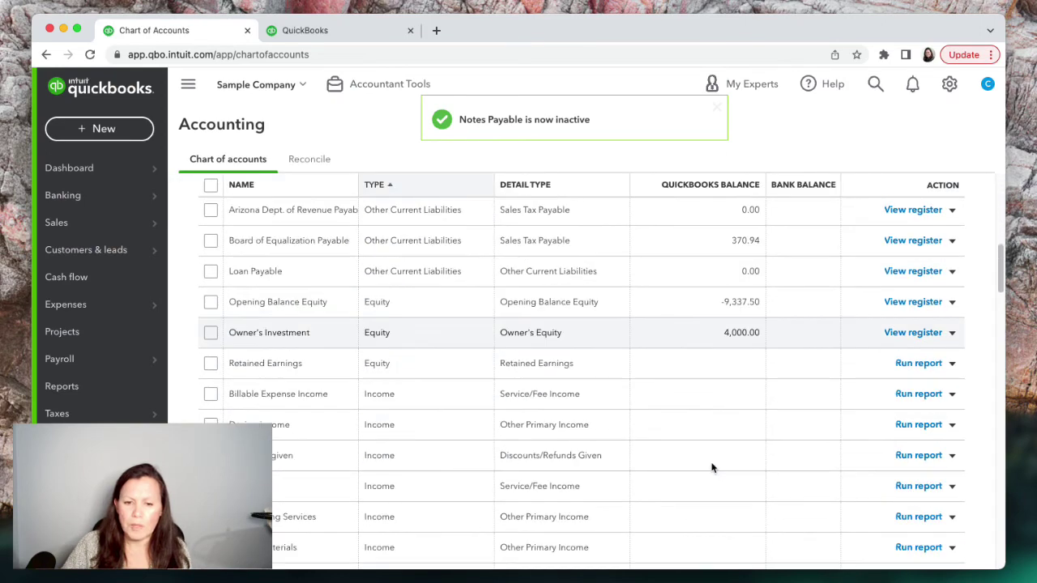
{"action": "scroll", "coordinate": [711, 468], "scroll_direction": "up", "scroll_amount": 1}
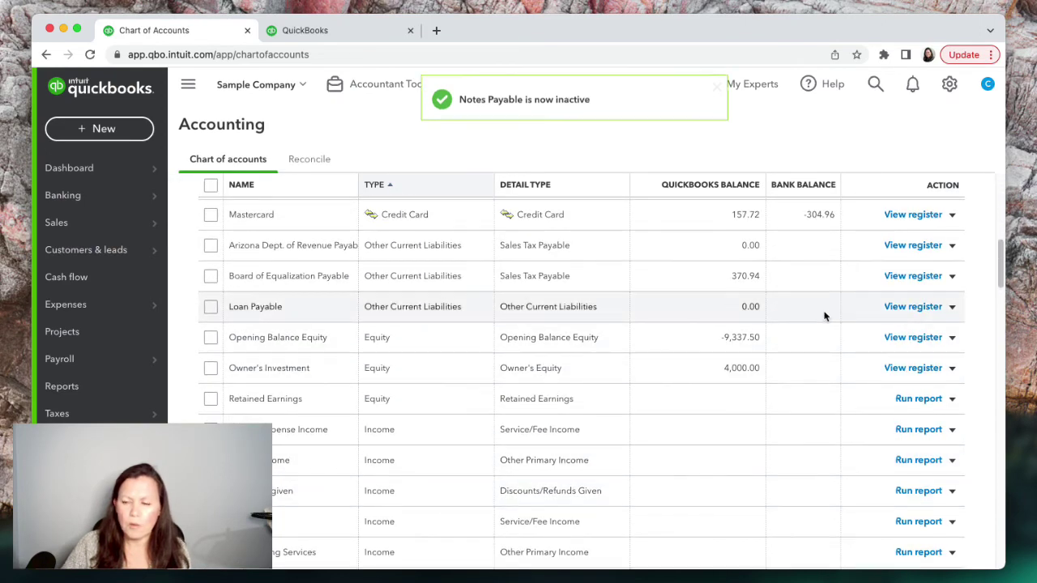
{"action": "left_click", "coordinate": [955, 309]}
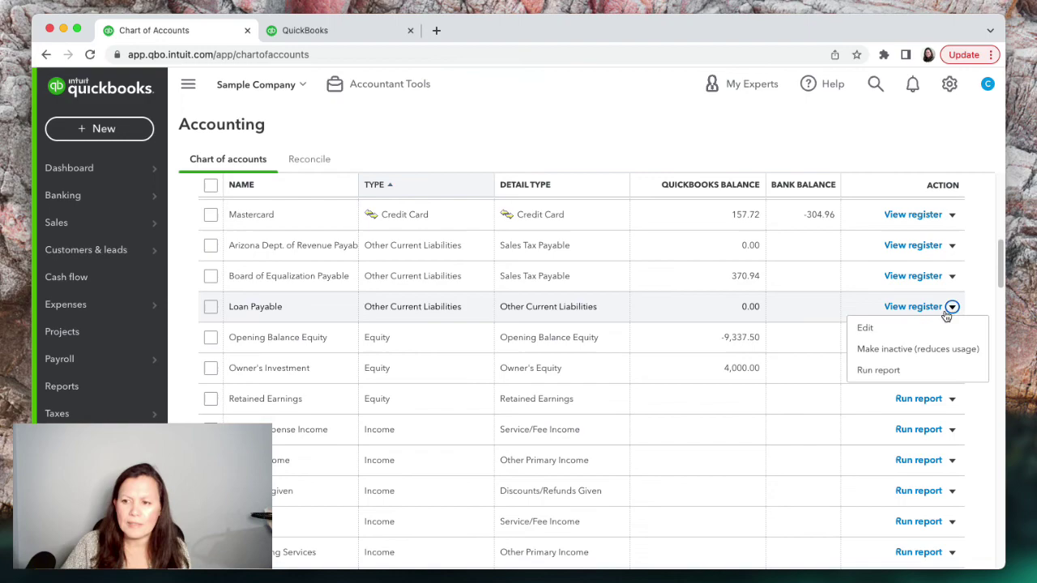
{"action": "left_click", "coordinate": [896, 348]}
{"action": "left_click", "coordinate": [603, 355]}
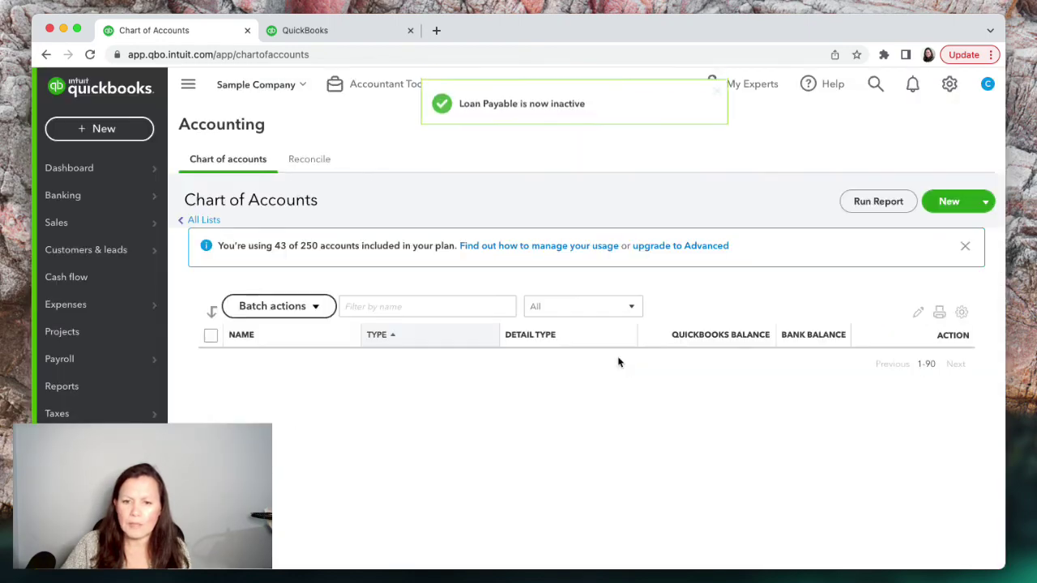
{"action": "scroll", "coordinate": [648, 397], "scroll_direction": "down", "scroll_amount": 3}
{"action": "scroll", "coordinate": [677, 418], "scroll_direction": "down", "scroll_amount": 10}
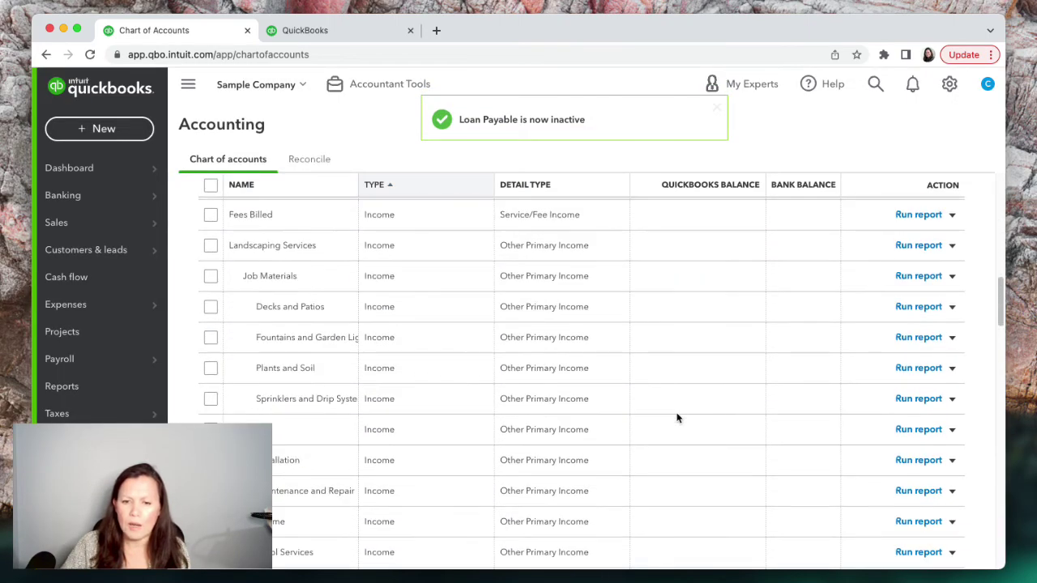
{"action": "scroll", "coordinate": [677, 418], "scroll_direction": "up", "scroll_amount": 1}
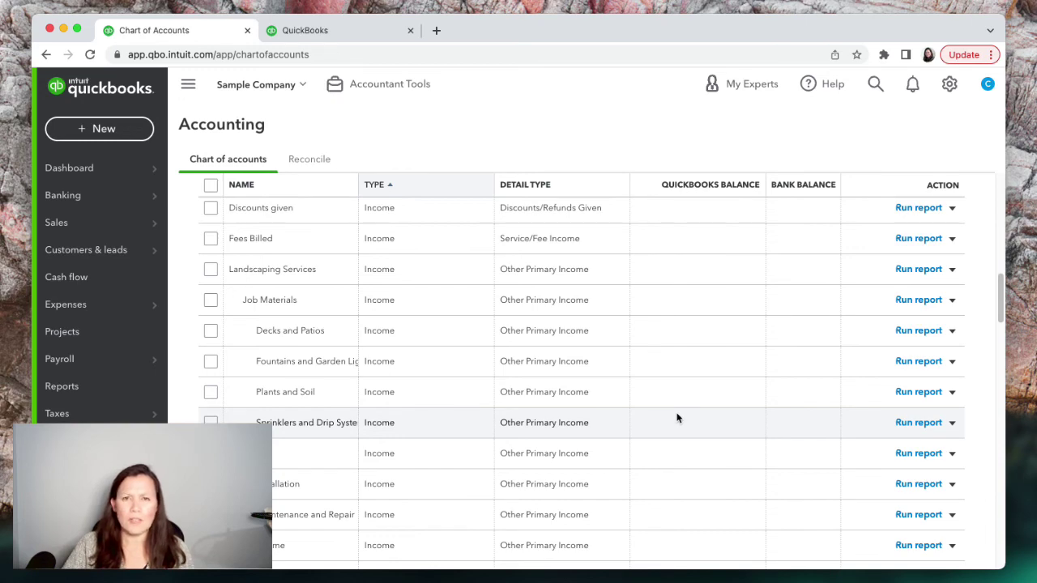
{"action": "scroll", "coordinate": [677, 418], "scroll_direction": "up", "scroll_amount": 1}
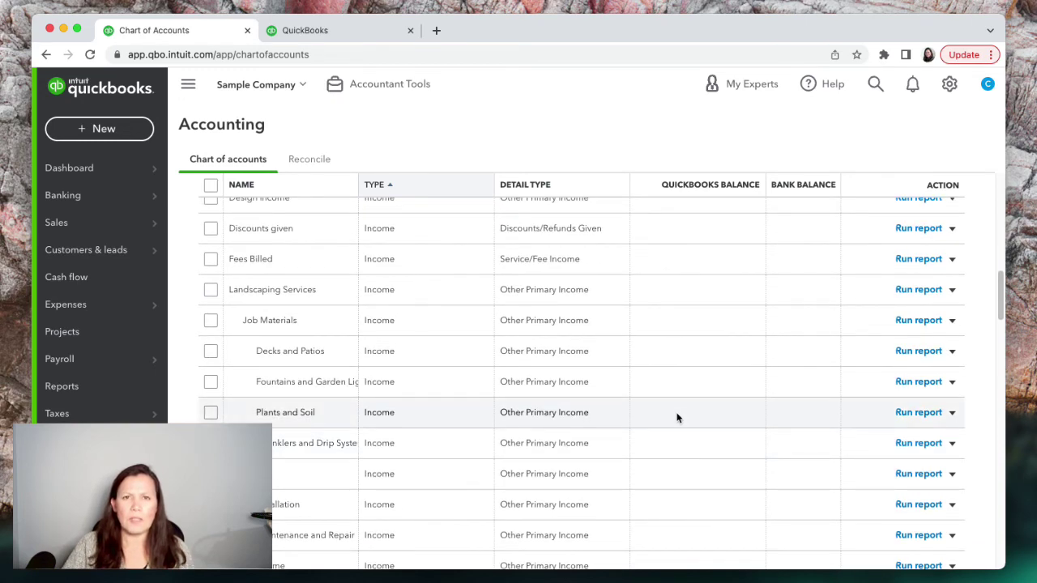